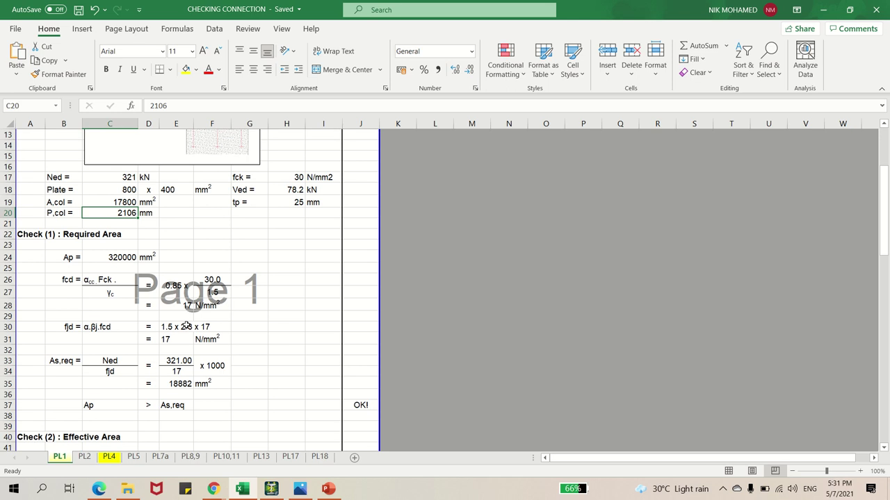
Inspect the formula behind the plate area Ap in cell C24 of Check (1) : Required Area, leaving it unedited
{"action": "left_click", "coordinate": [128, 285]}
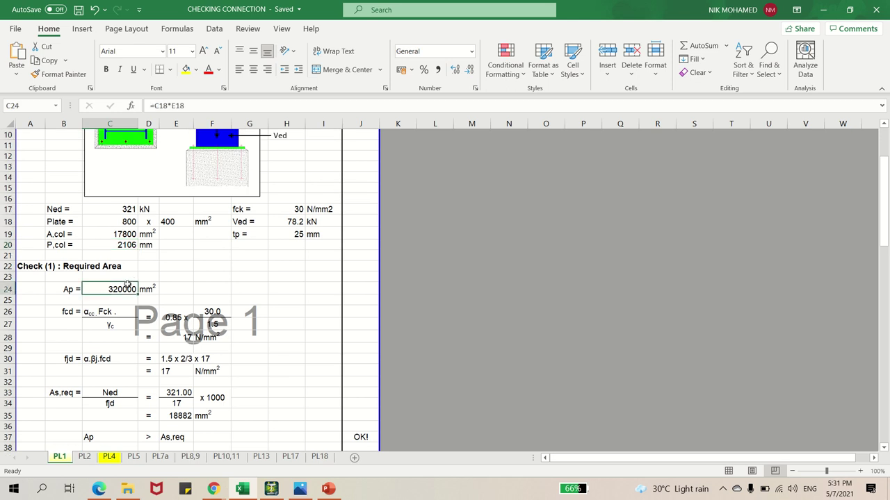
{"action": "key", "text": "F2"}
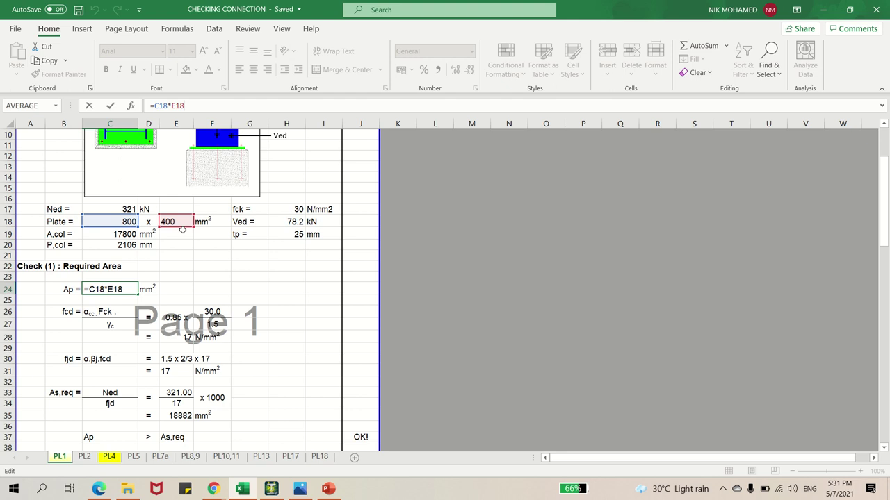
{"action": "left_click", "coordinate": [175, 275]}
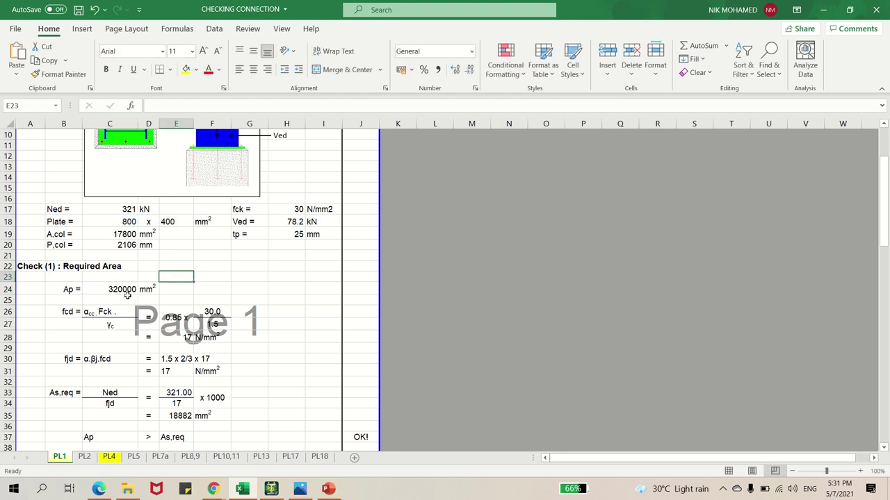
{"action": "left_click", "coordinate": [178, 292]}
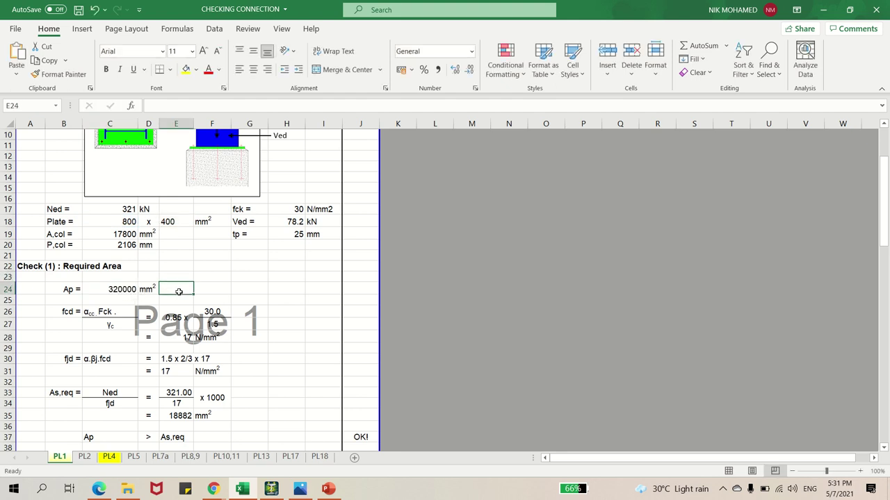
Examine the fcd and fjd result cells, E28 and E31, in the Required Area check
{"action": "scroll", "coordinate": [161, 298], "scroll_direction": "down", "scroll_amount": 1}
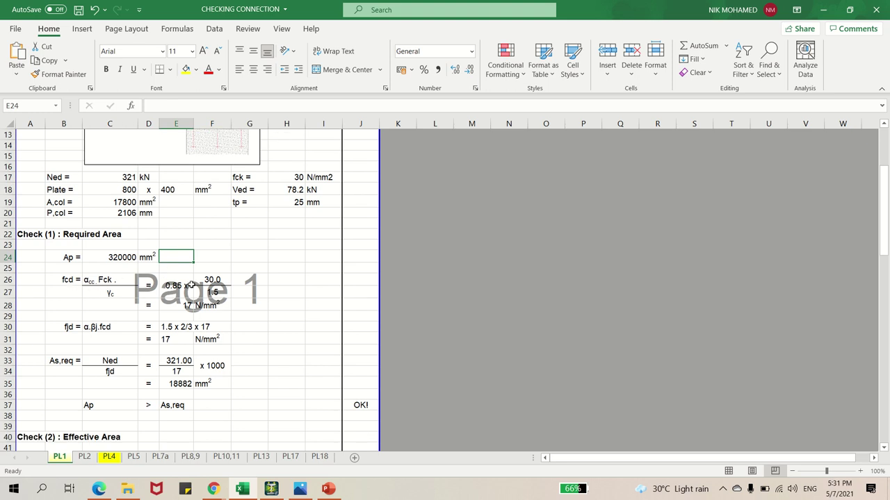
{"action": "left_click", "coordinate": [187, 307]}
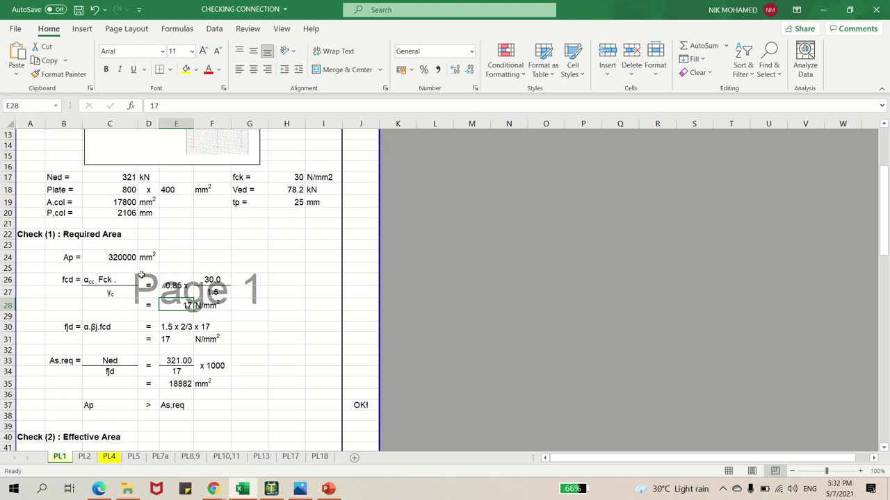
{"action": "left_click", "coordinate": [177, 338]}
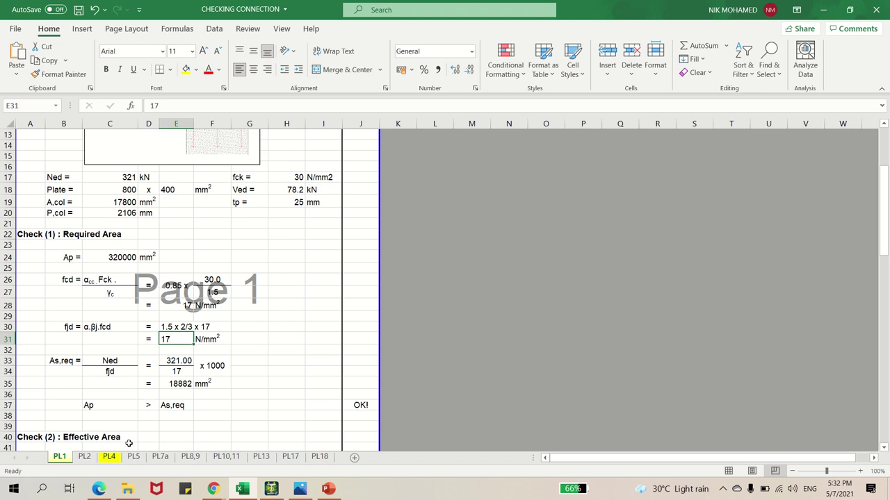
Consult the base plate example on page 256 of design of simple joint.pdf in Edge and return to the CHECKING CONNECTION workbook in Excel
{"action": "mouse_move", "coordinate": [99, 489]}
{"action": "left_click", "coordinate": [107, 448]}
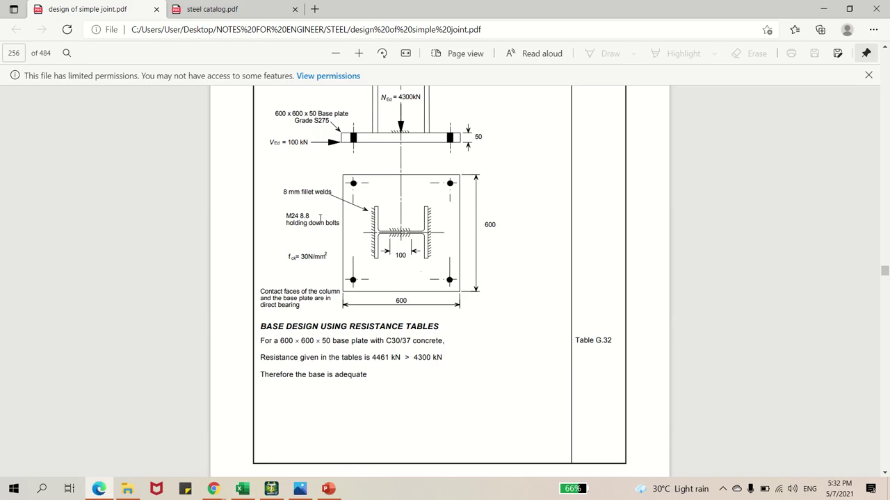
{"action": "scroll", "coordinate": [423, 278], "scroll_direction": "down", "scroll_amount": 2}
{"action": "scroll", "coordinate": [422, 278], "scroll_direction": "up", "scroll_amount": 2}
{"action": "mouse_move", "coordinate": [107, 493]}
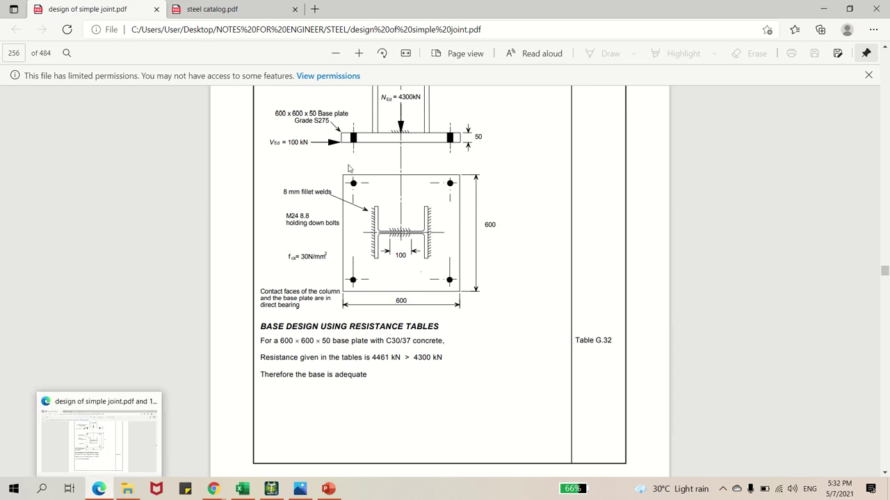
{"action": "key", "text": "alt+Tab"}
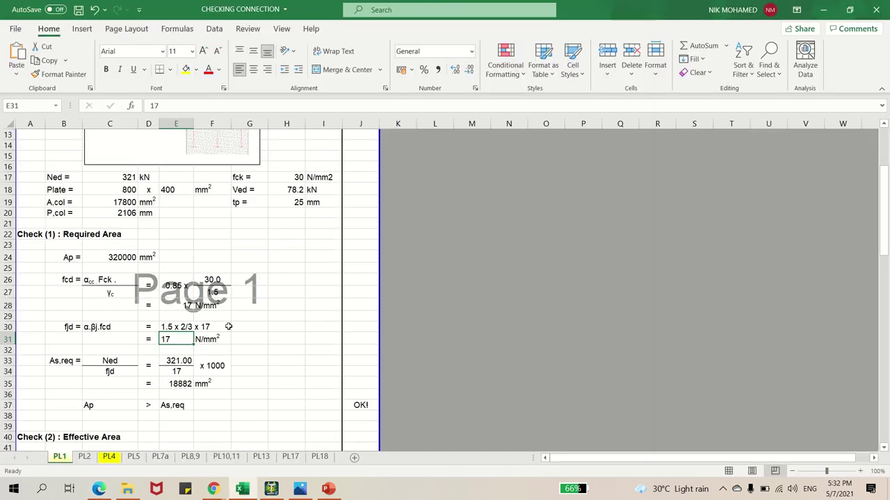
Review the fjd calculation in rows 30 and 31, comparing the α.βj.fcd expression with its substituted values and result
{"action": "left_click", "coordinate": [249, 326]}
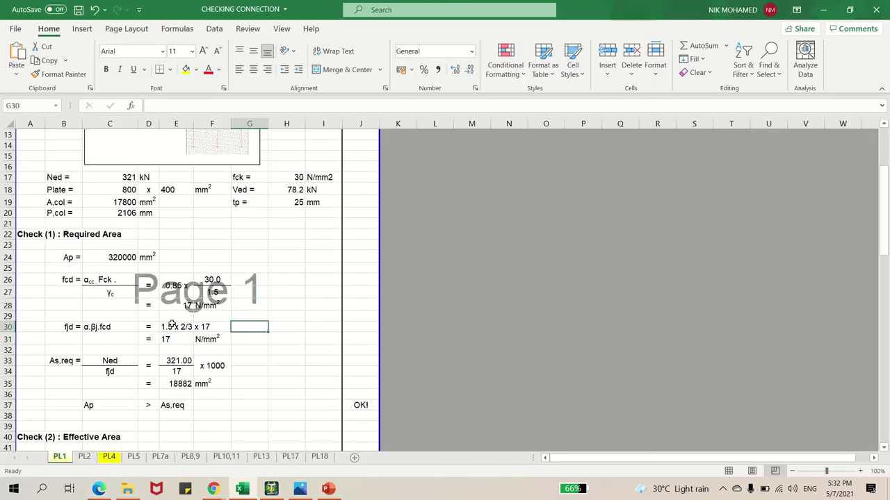
{"action": "scroll", "coordinate": [177, 324], "scroll_direction": "down", "scroll_amount": 1}
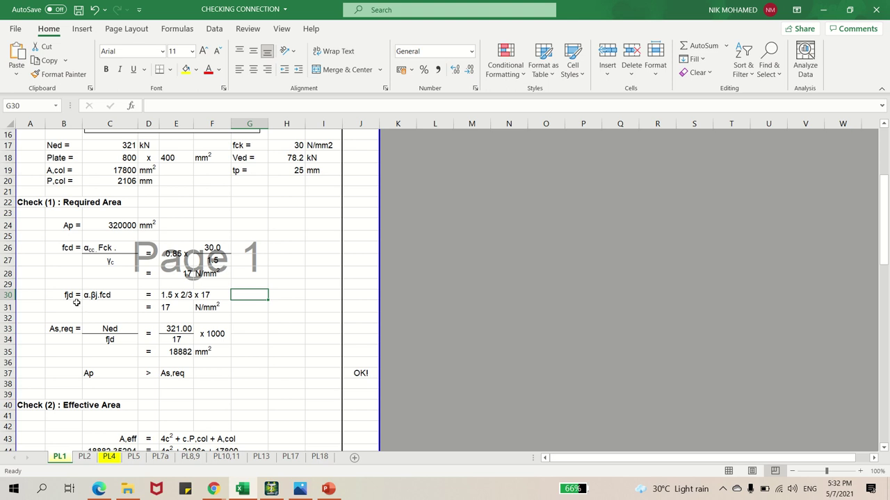
{"action": "left_click", "coordinate": [169, 295]}
{"action": "left_click", "coordinate": [181, 306]}
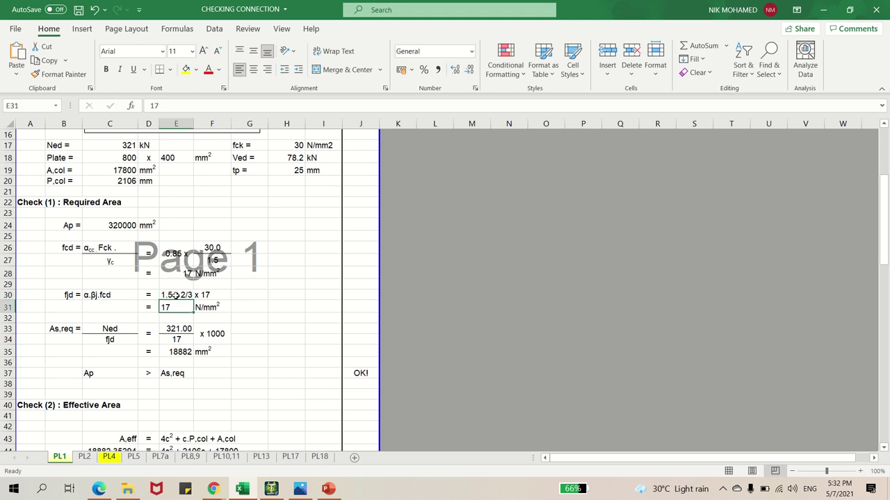
{"action": "key", "text": "Up"}
{"action": "scroll", "coordinate": [181, 306], "scroll_direction": "up", "scroll_amount": 1}
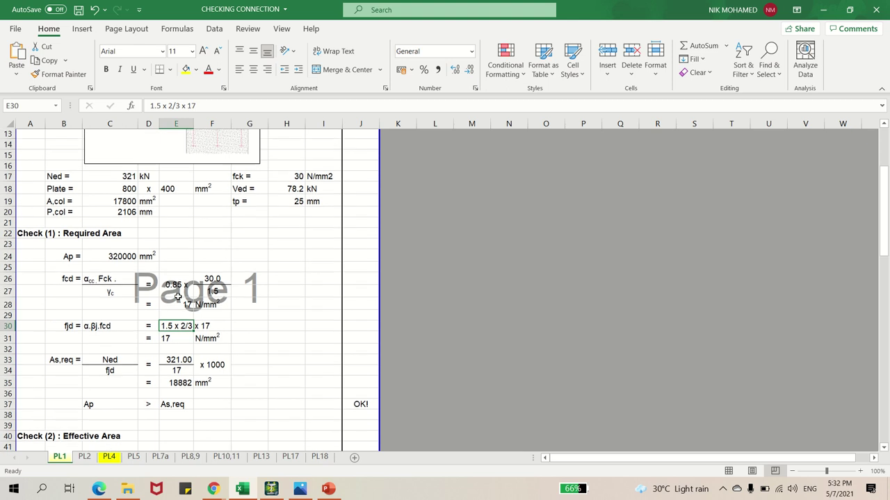
{"action": "left_click", "coordinate": [173, 337]}
{"action": "left_click", "coordinate": [176, 326]}
{"action": "key", "text": "Up"}
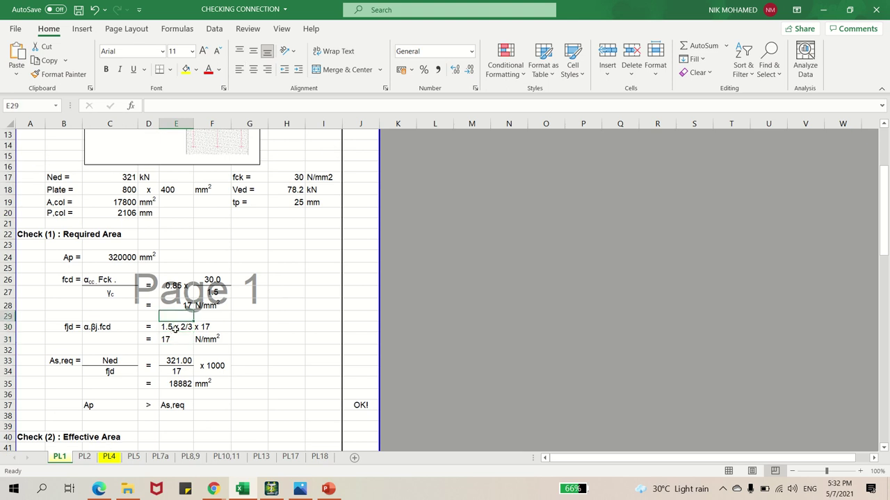
{"action": "key", "text": "Down"}
{"action": "key", "text": "Down"}
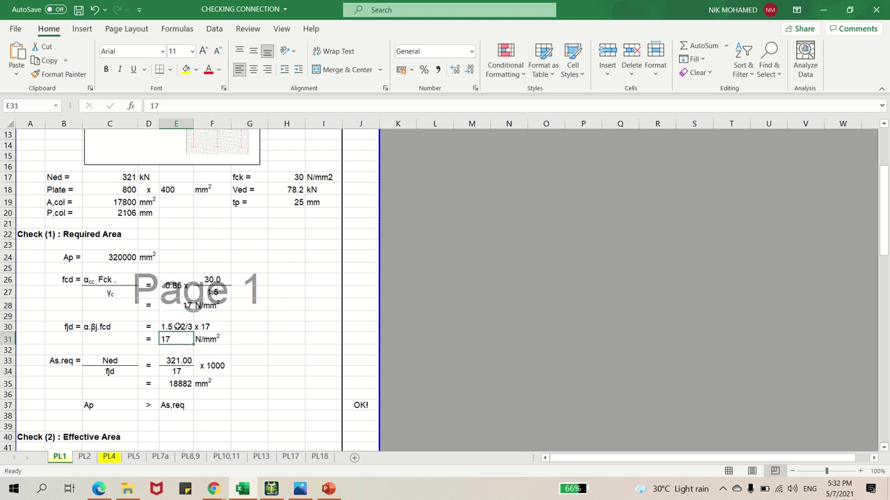
{"action": "key", "text": "Up"}
{"action": "key", "text": "Up"}
{"action": "key", "text": "Down"}
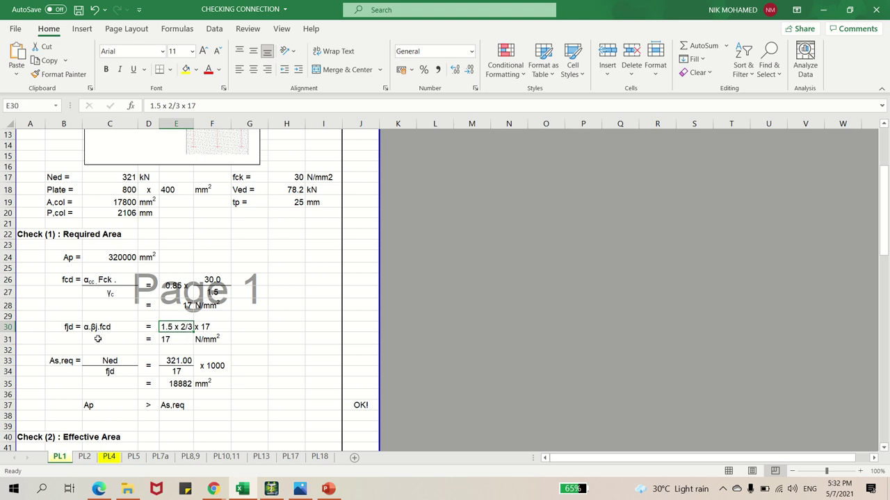
{"action": "left_click", "coordinate": [187, 340]}
Review the As,req calculation in rows 33 to 35, including its x 1000 factor, the formula in E35 and the units
{"action": "scroll", "coordinate": [182, 339], "scroll_direction": "down", "scroll_amount": 1}
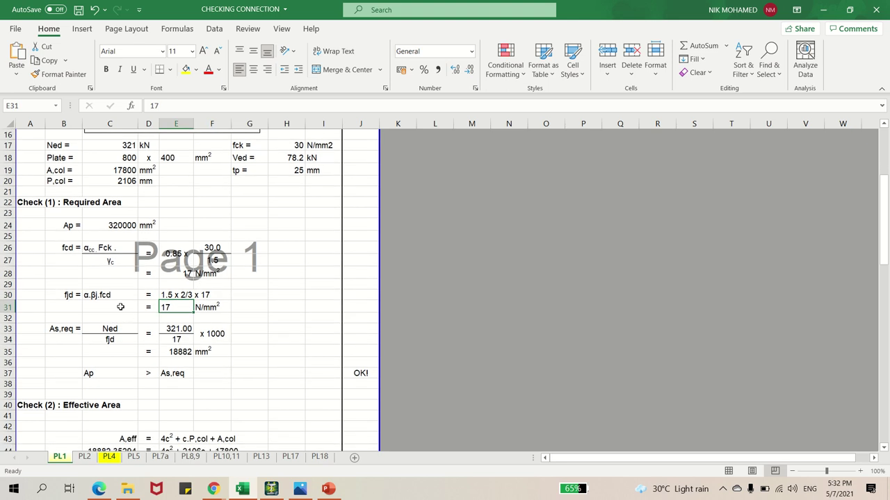
{"action": "left_click", "coordinate": [217, 330]}
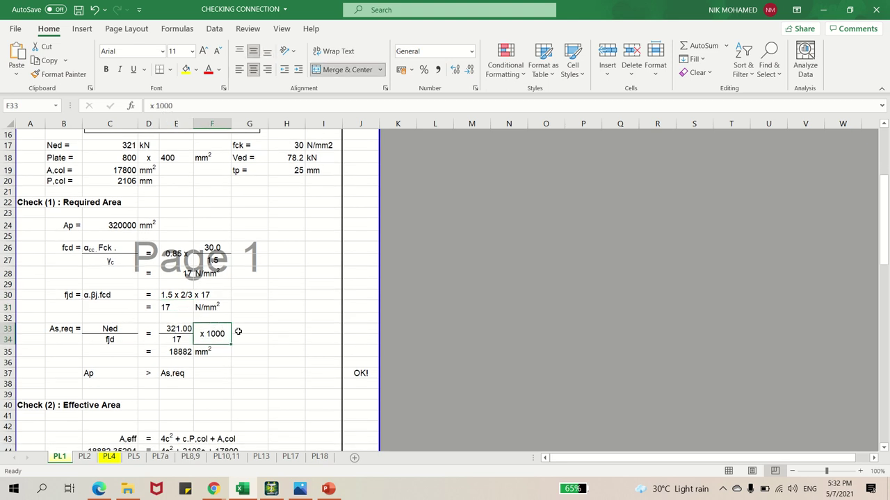
{"action": "scroll", "coordinate": [228, 299], "scroll_direction": "down", "scroll_amount": 1}
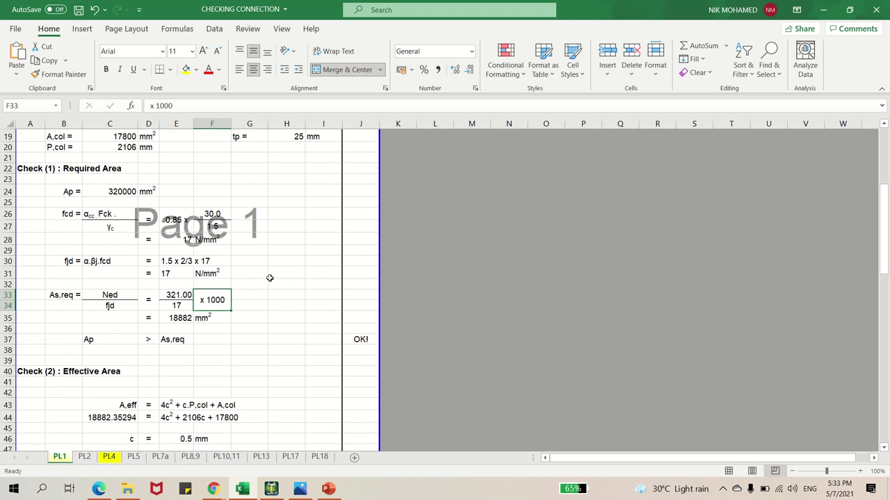
{"action": "scroll", "coordinate": [135, 176], "scroll_direction": "up", "scroll_amount": 1}
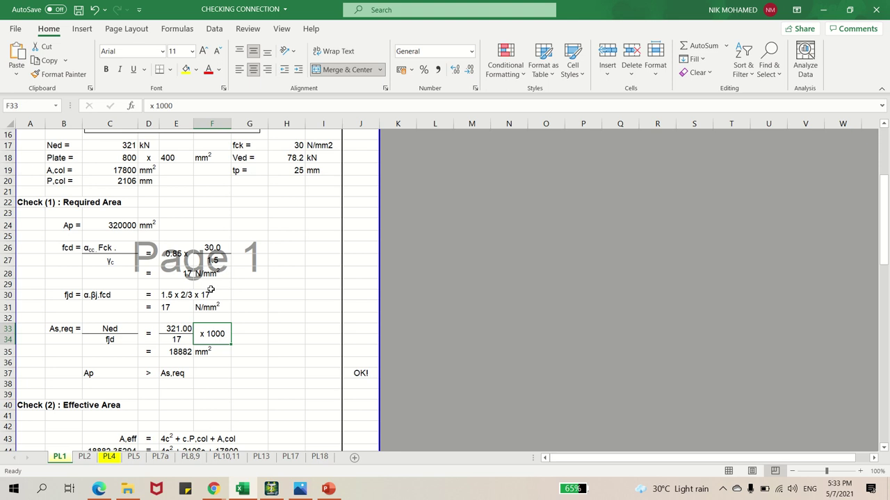
{"action": "scroll", "coordinate": [212, 290], "scroll_direction": "down", "scroll_amount": 1}
{"action": "left_click", "coordinate": [178, 318]}
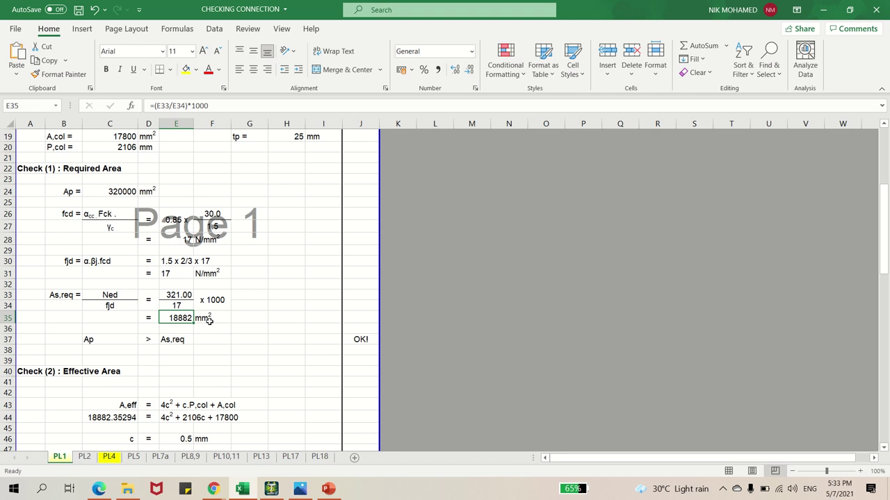
{"action": "left_click", "coordinate": [217, 272]}
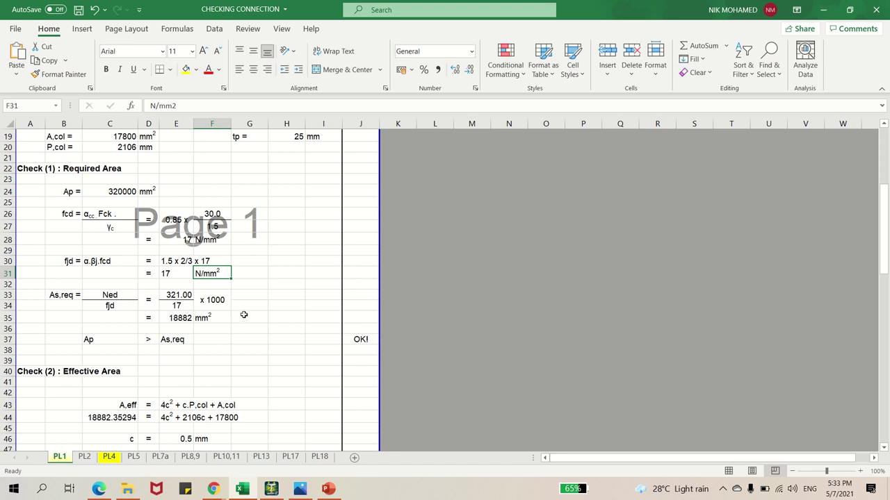
Examine the A,eff equation in Check (2) : Effective Area and its substituted version in row 44
{"action": "scroll", "coordinate": [306, 251], "scroll_direction": "down", "scroll_amount": 1}
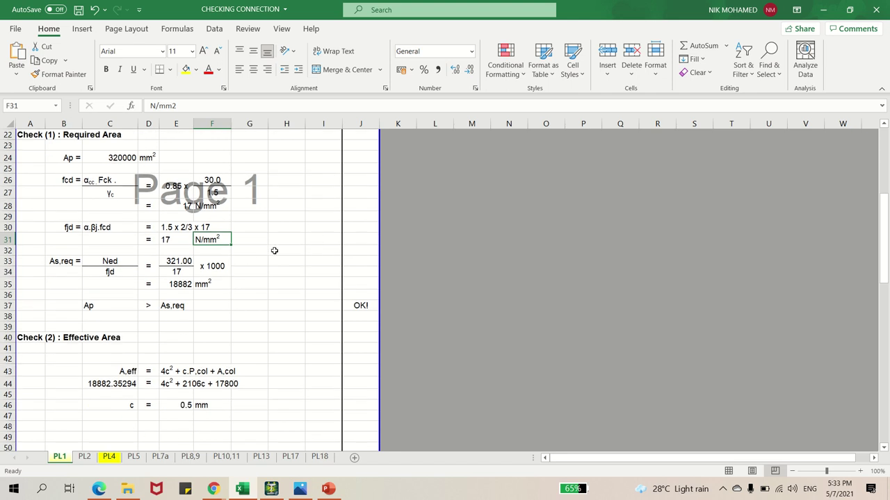
{"action": "scroll", "coordinate": [264, 255], "scroll_direction": "down", "scroll_amount": 1}
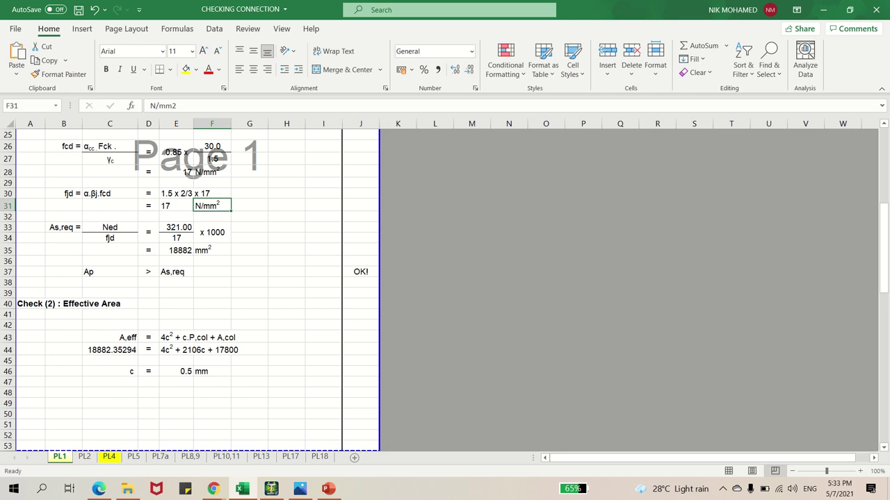
{"action": "left_click", "coordinate": [136, 340]}
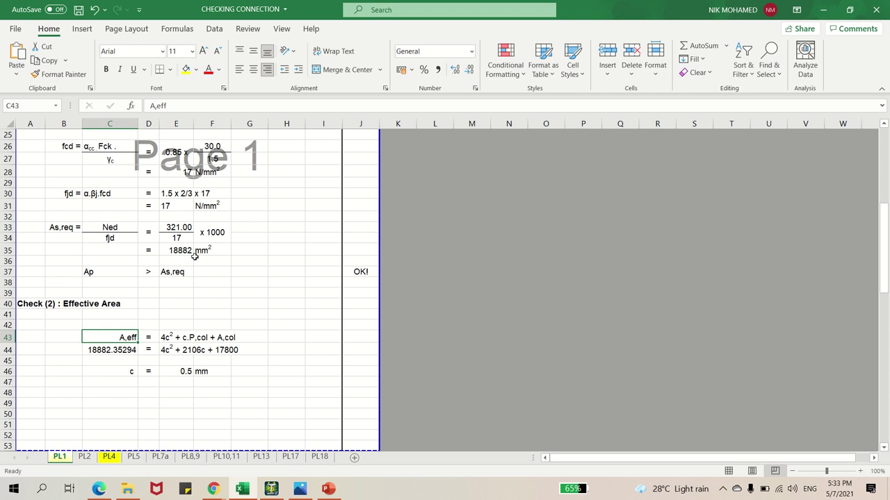
{"action": "scroll", "coordinate": [195, 256], "scroll_direction": "up", "scroll_amount": 1}
{"action": "scroll", "coordinate": [121, 360], "scroll_direction": "down", "scroll_amount": 1}
{"action": "left_click", "coordinate": [123, 353]}
{"action": "left_click", "coordinate": [181, 352]}
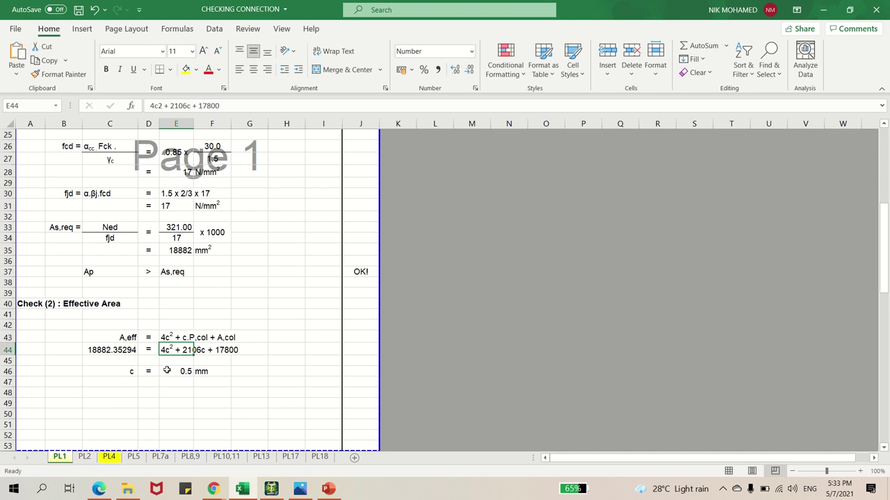
Examine the value of c in row 46 against the quadratic equation in row 44 and continue to Check (3) : Plate Thickness
{"action": "scroll", "coordinate": [129, 327], "scroll_direction": "down", "scroll_amount": 1}
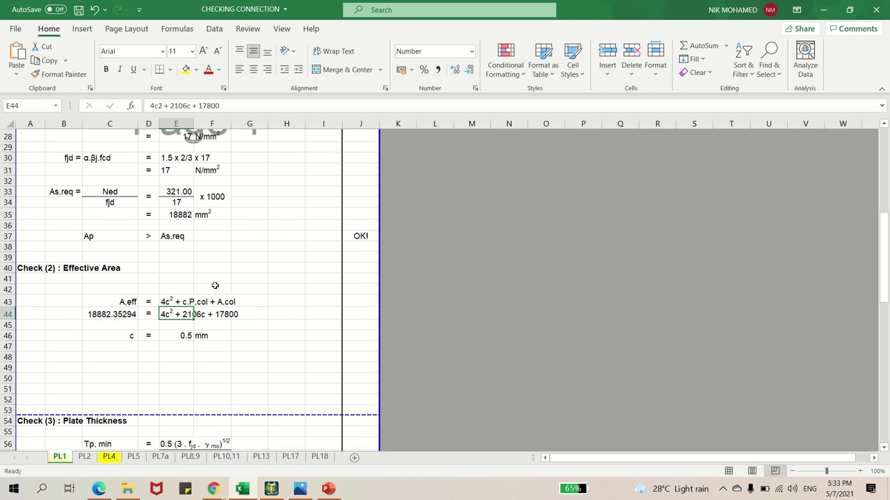
{"action": "scroll", "coordinate": [215, 286], "scroll_direction": "down", "scroll_amount": 1}
{"action": "scroll", "coordinate": [216, 283], "scroll_direction": "down", "scroll_amount": 1}
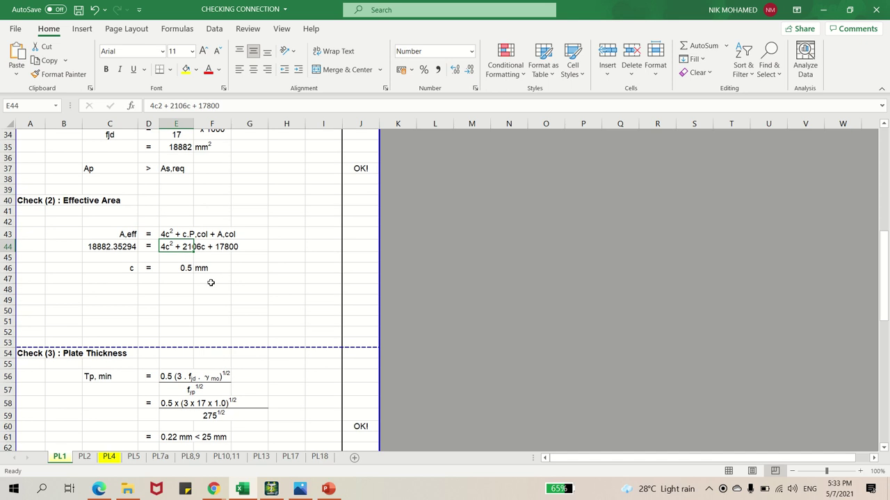
{"action": "scroll", "coordinate": [211, 282], "scroll_direction": "down", "scroll_amount": 1}
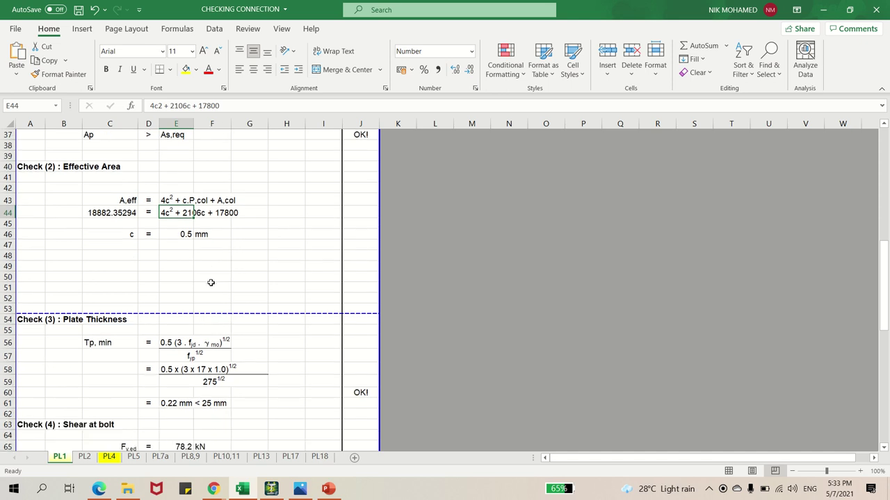
{"action": "left_click", "coordinate": [179, 234]}
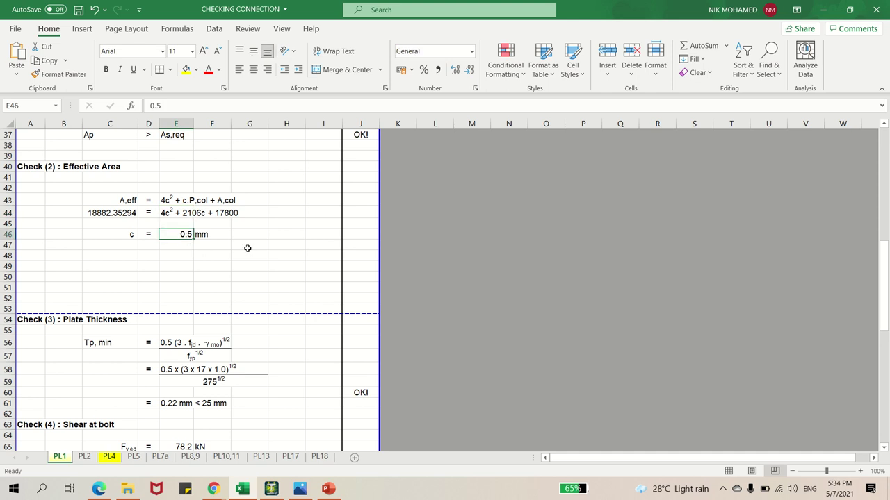
{"action": "left_click", "coordinate": [170, 213]}
{"action": "left_click", "coordinate": [217, 214]}
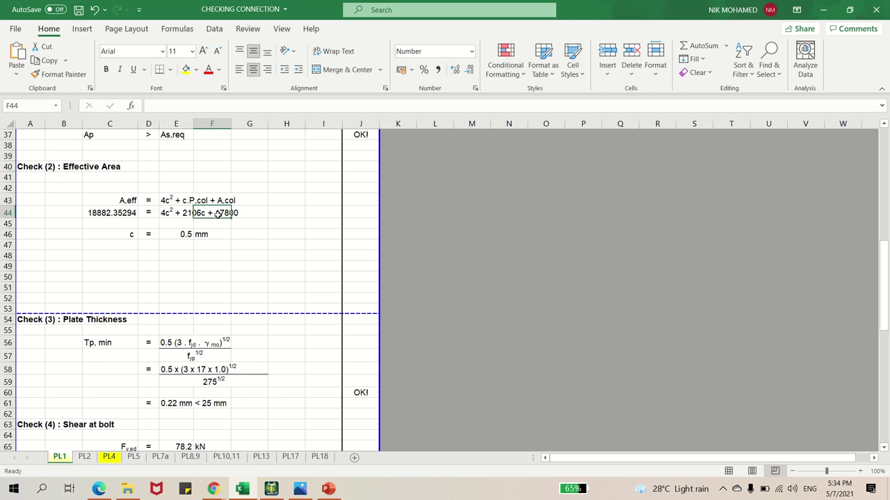
{"action": "left_click", "coordinate": [209, 235]}
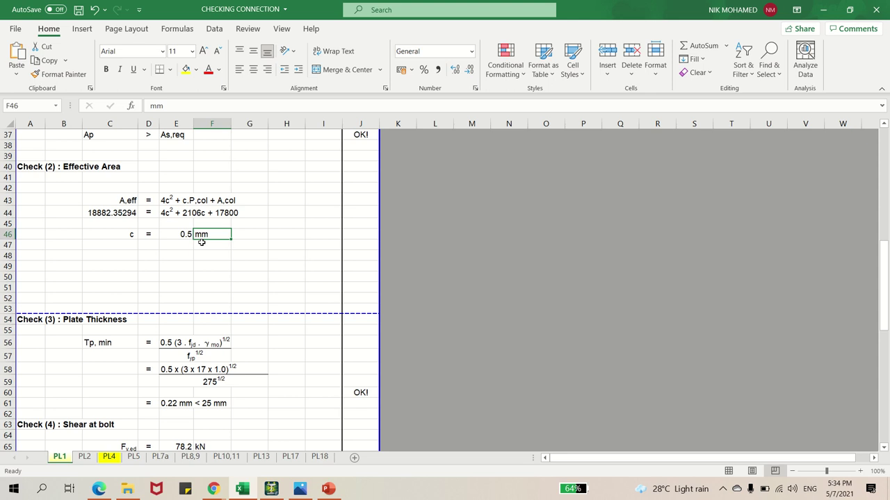
{"action": "left_click", "coordinate": [190, 244]}
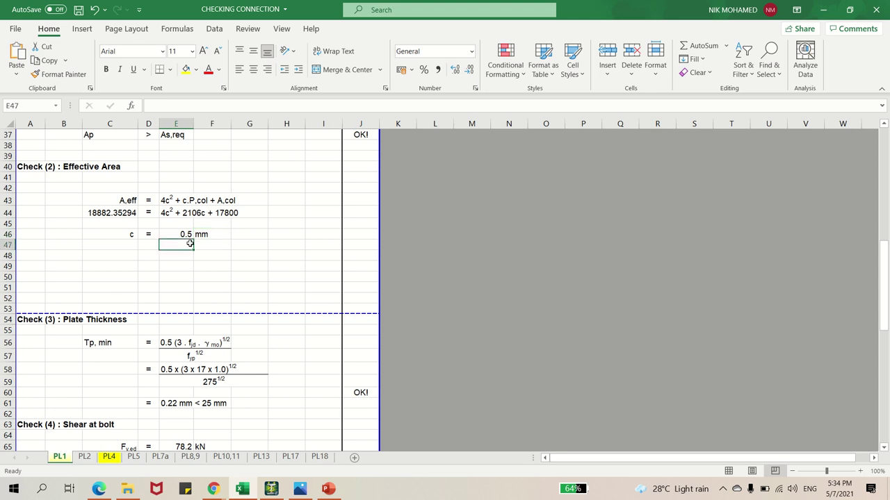
{"action": "left_click", "coordinate": [211, 278]}
{"action": "scroll", "coordinate": [206, 288], "scroll_direction": "down", "scroll_amount": 1}
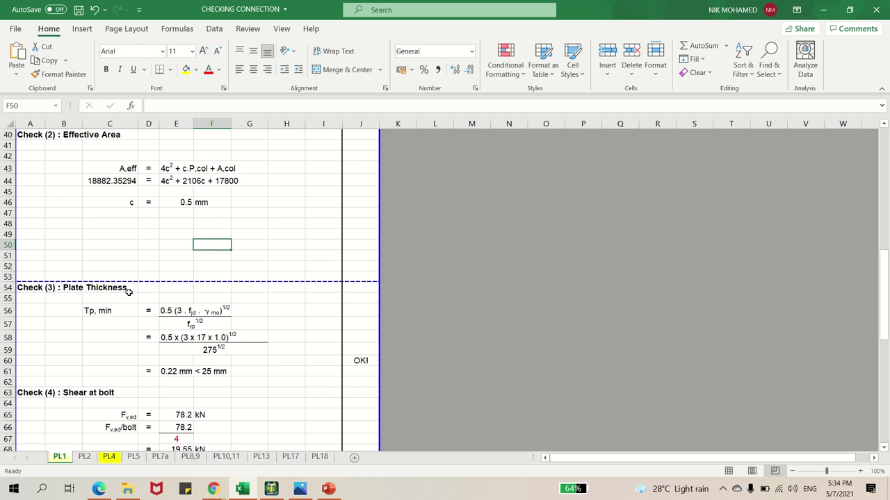
Review the Tp,min formula in Check (3) : Plate Thickness, its substituted values in rows 58 and 59 and the comparison in row 61
{"action": "scroll", "coordinate": [114, 310], "scroll_direction": "down", "scroll_amount": 1}
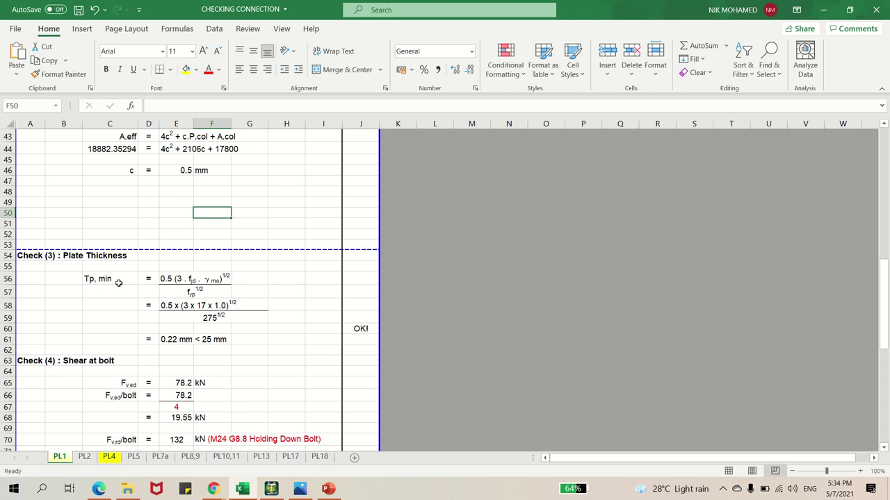
{"action": "left_click", "coordinate": [172, 282]}
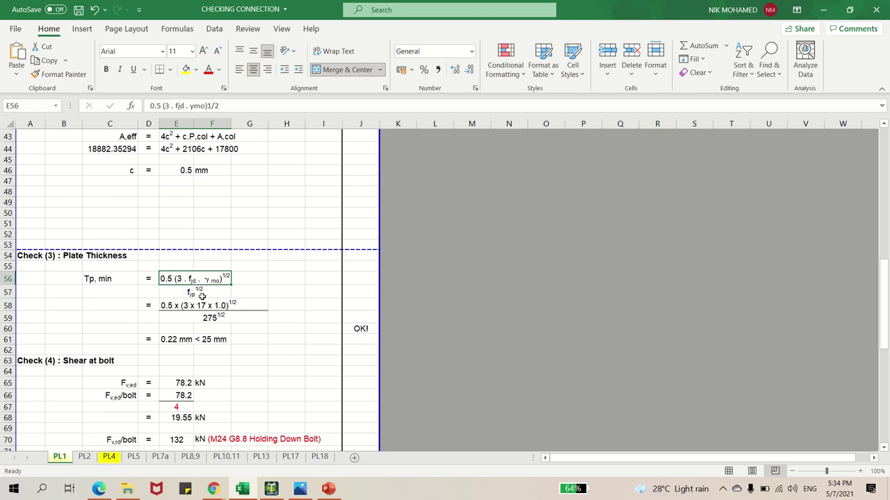
{"action": "left_click", "coordinate": [205, 296]}
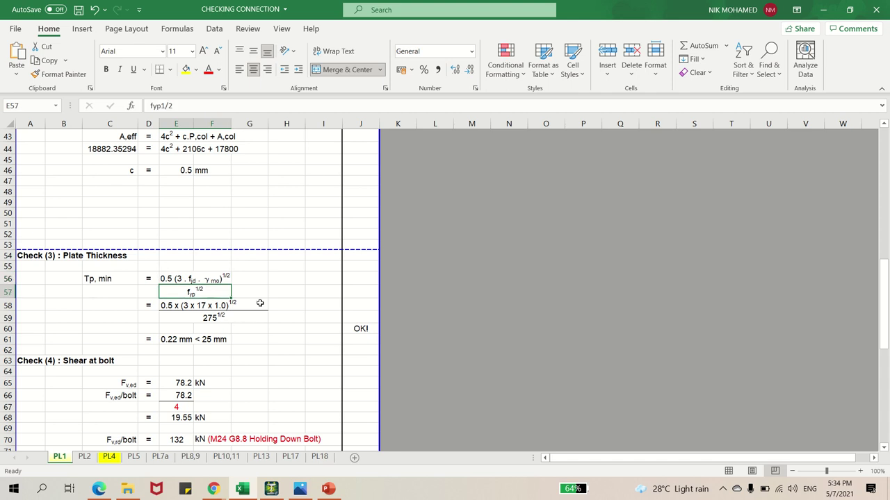
{"action": "left_click", "coordinate": [265, 291]}
{"action": "scroll", "coordinate": [237, 312], "scroll_direction": "down", "scroll_amount": 1}
{"action": "left_click", "coordinate": [237, 312]}
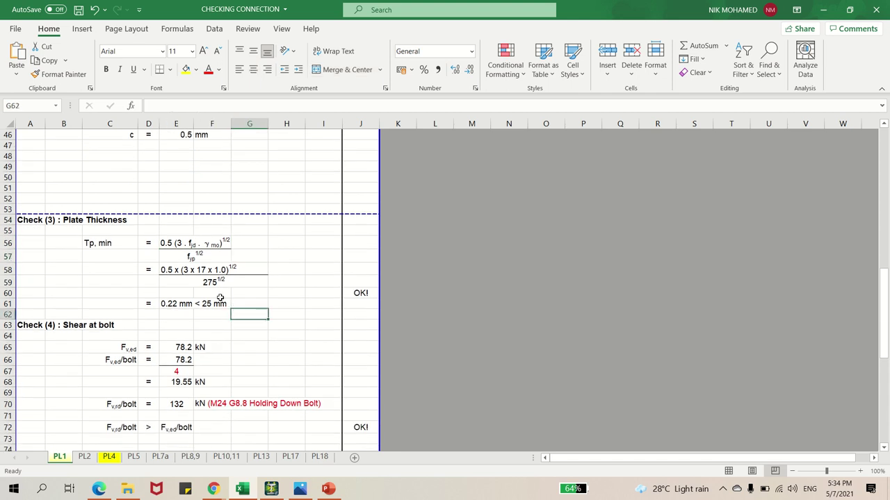
{"action": "left_click", "coordinate": [191, 278]}
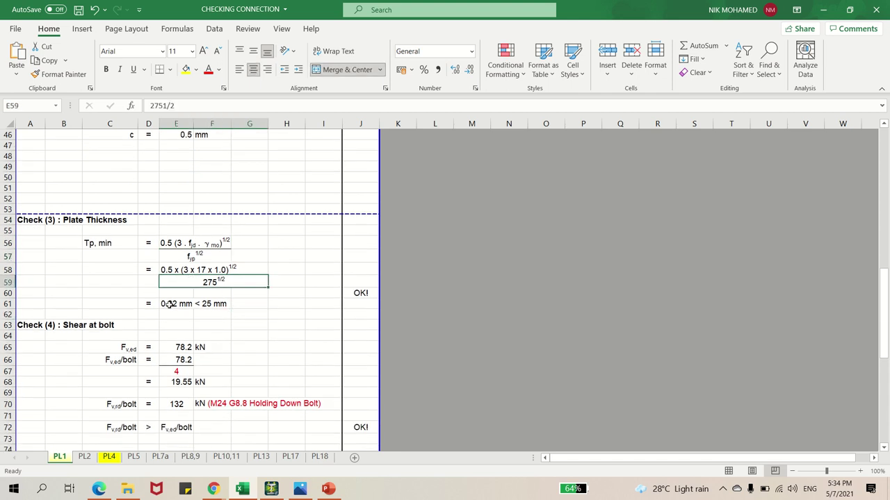
{"action": "left_click", "coordinate": [172, 306]}
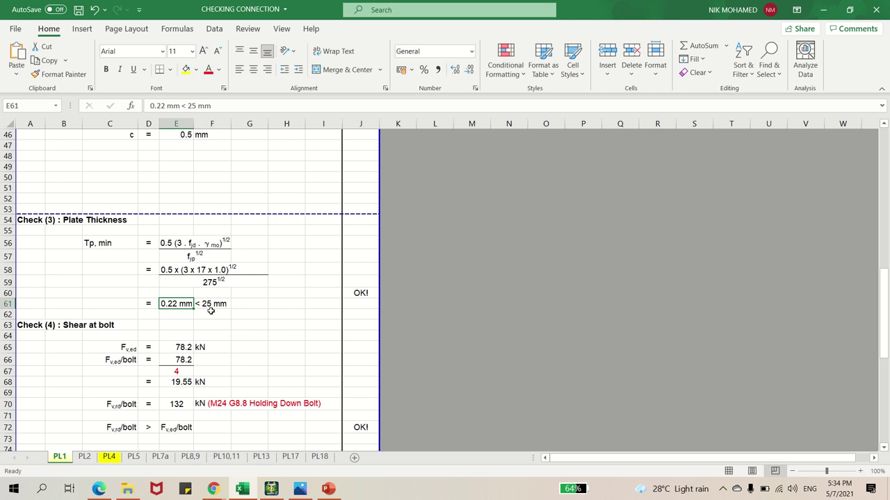
Examine Fv,ed in Check (4) : Shear at bolt and trace it back to the Ved input among the connection's design data
{"action": "scroll", "coordinate": [208, 311], "scroll_direction": "down", "scroll_amount": 1}
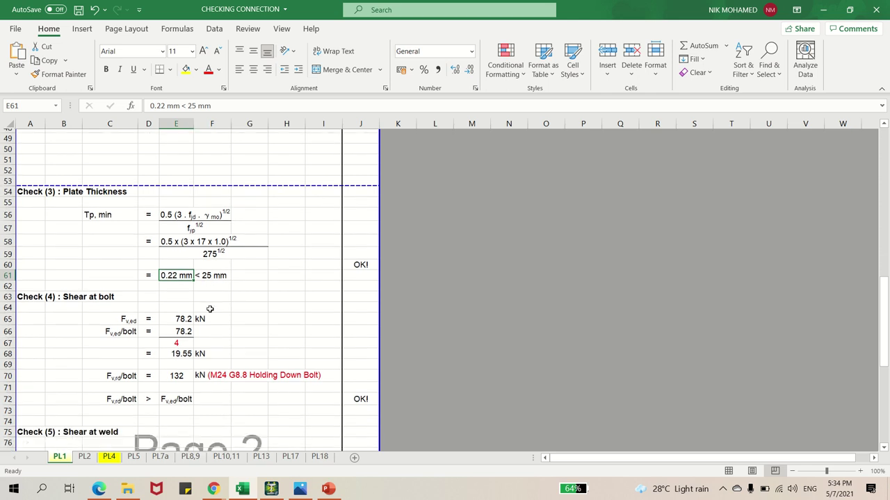
{"action": "scroll", "coordinate": [235, 285], "scroll_direction": "down", "scroll_amount": 1}
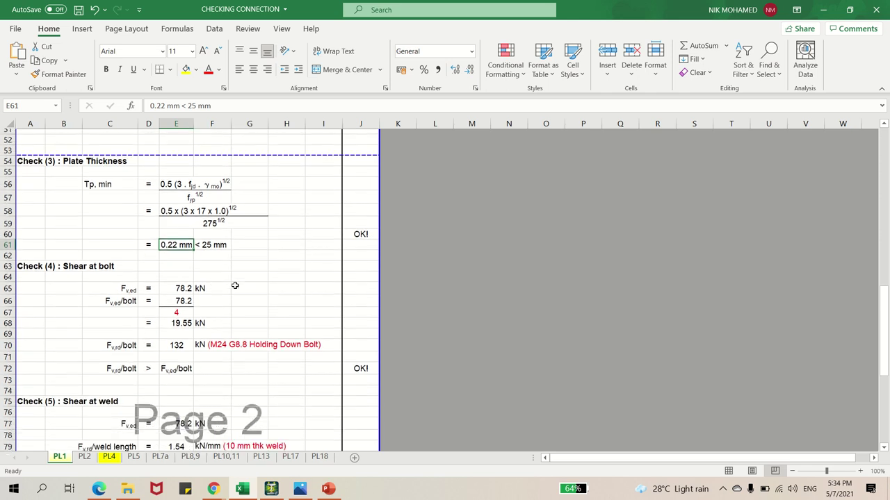
{"action": "scroll", "coordinate": [235, 285], "scroll_direction": "up", "scroll_amount": 1}
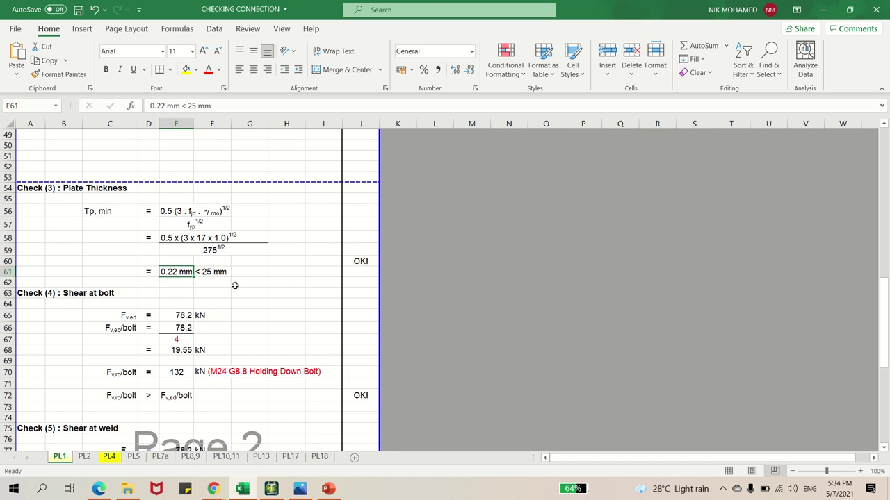
{"action": "left_click", "coordinate": [61, 299]}
{"action": "left_click", "coordinate": [40, 293]}
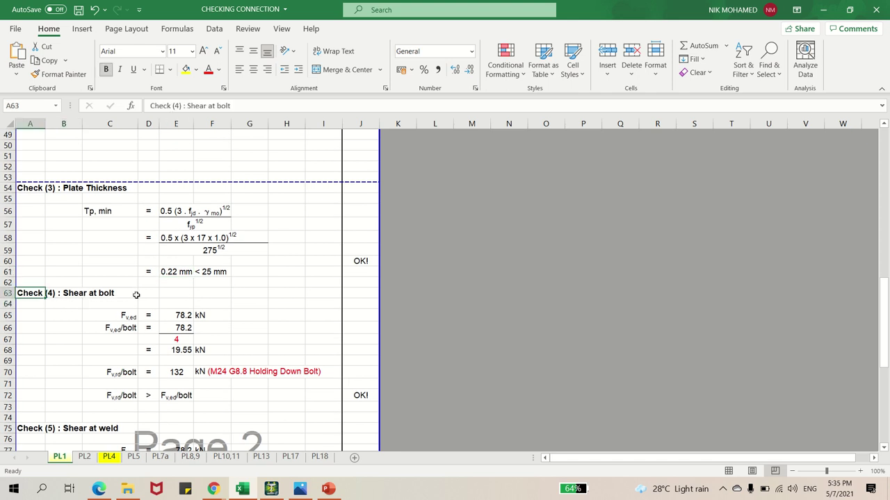
{"action": "scroll", "coordinate": [138, 297], "scroll_direction": "down", "scroll_amount": 1}
{"action": "left_click", "coordinate": [96, 262]}
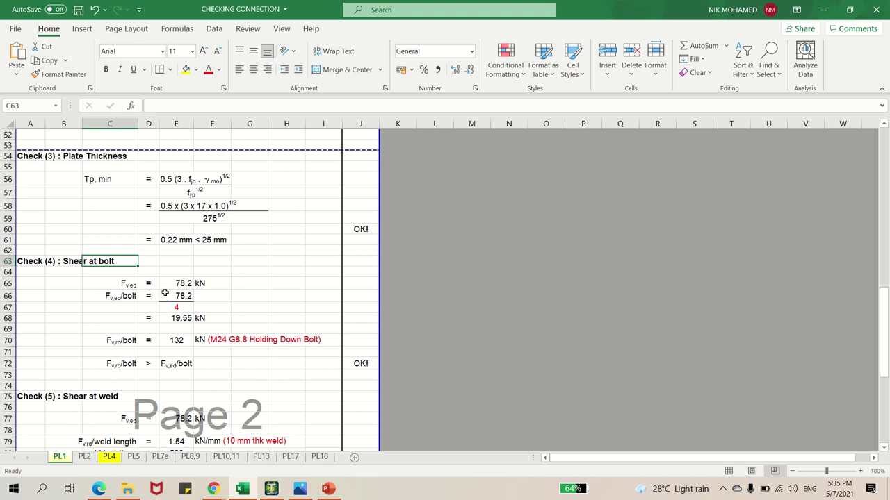
{"action": "scroll", "coordinate": [170, 293], "scroll_direction": "up", "scroll_amount": 17}
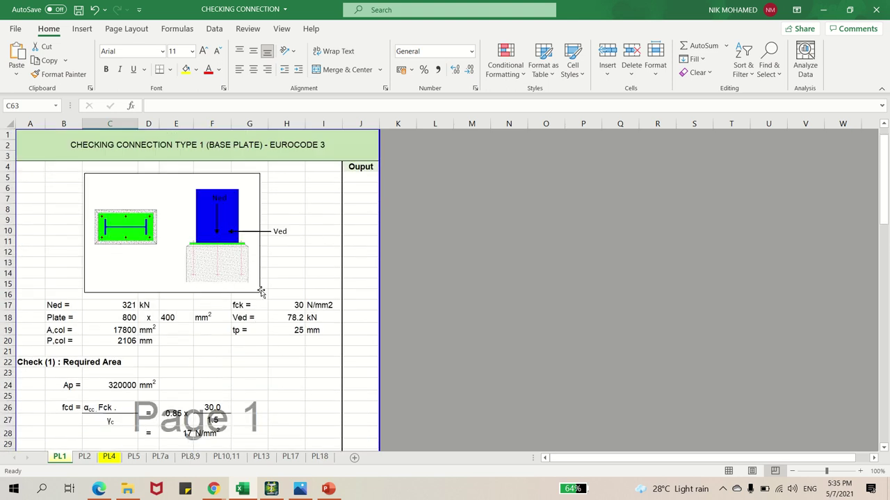
{"action": "scroll", "coordinate": [292, 318], "scroll_direction": "down", "scroll_amount": 12}
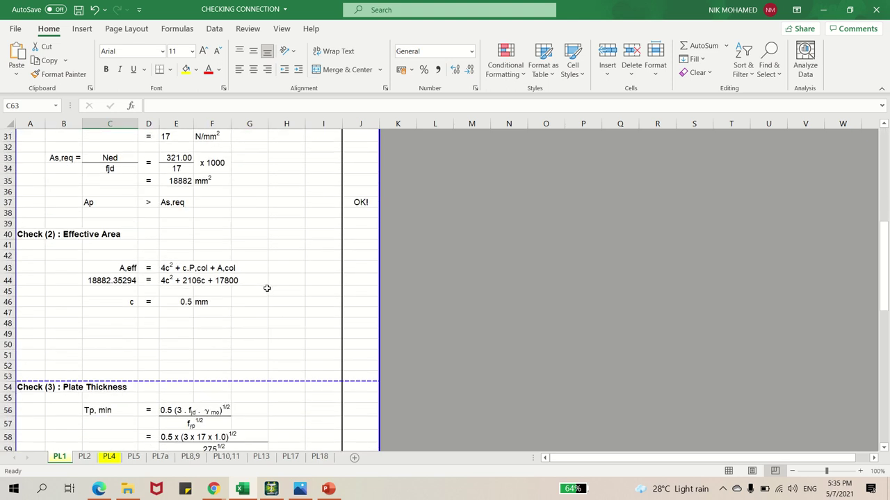
{"action": "scroll", "coordinate": [204, 296], "scroll_direction": "down", "scroll_amount": 2}
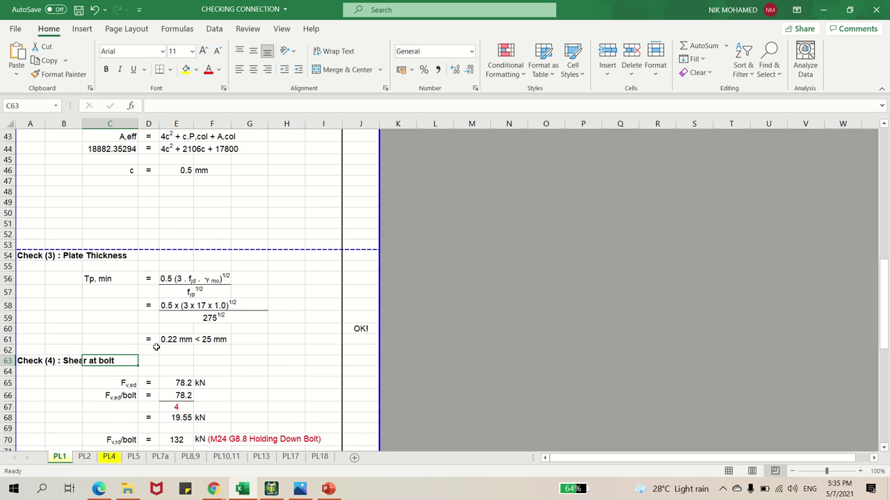
{"action": "scroll", "coordinate": [173, 343], "scroll_direction": "down", "scroll_amount": 1}
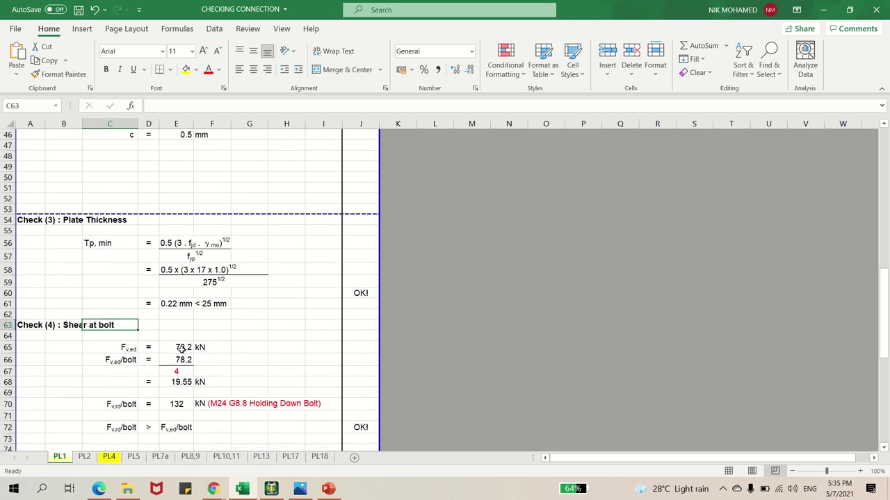
{"action": "left_click", "coordinate": [184, 350]}
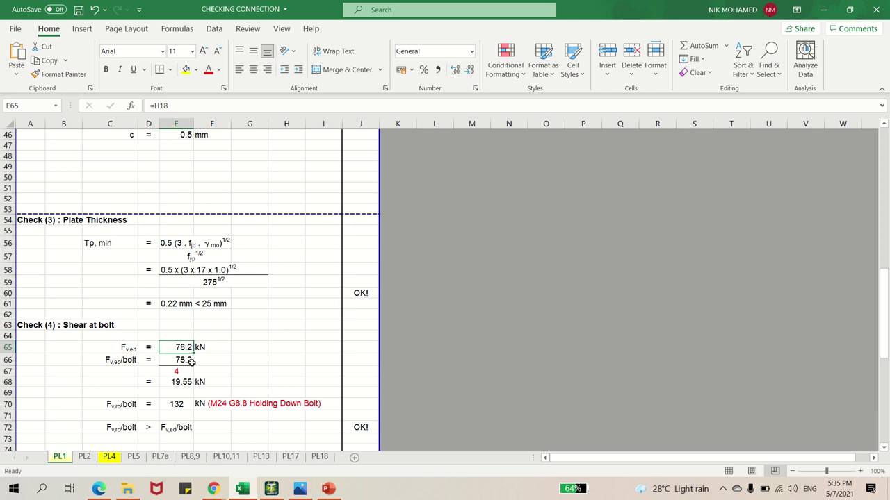
Compare the number of bolts in E67 with the bolts drawn in the base plate diagram above the input data
{"action": "scroll", "coordinate": [189, 355], "scroll_direction": "down", "scroll_amount": 1}
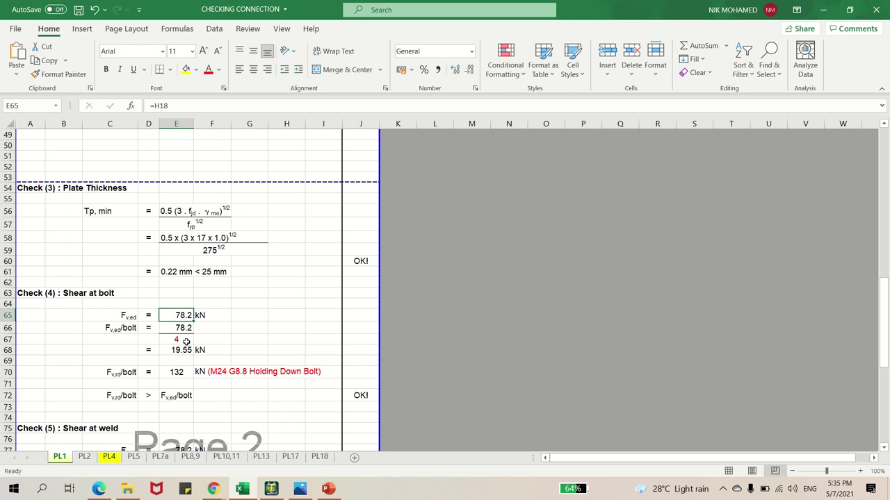
{"action": "left_click", "coordinate": [187, 341]}
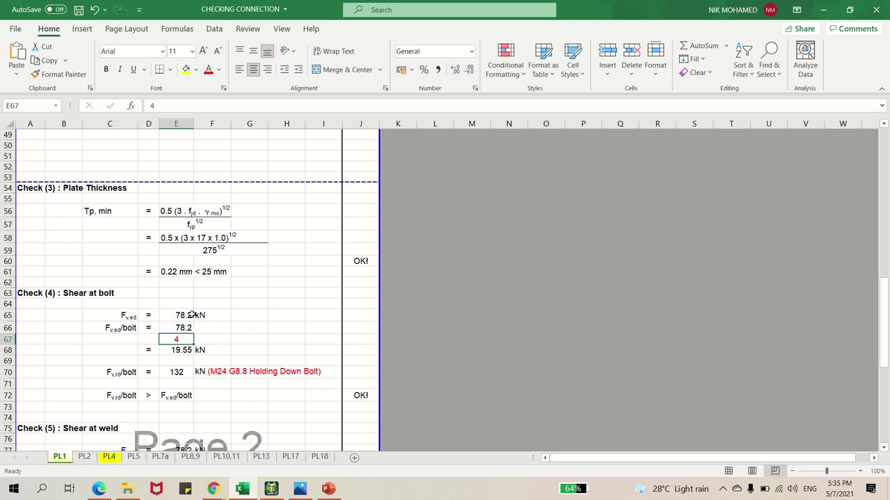
{"action": "scroll", "coordinate": [188, 330], "scroll_direction": "up", "scroll_amount": 1}
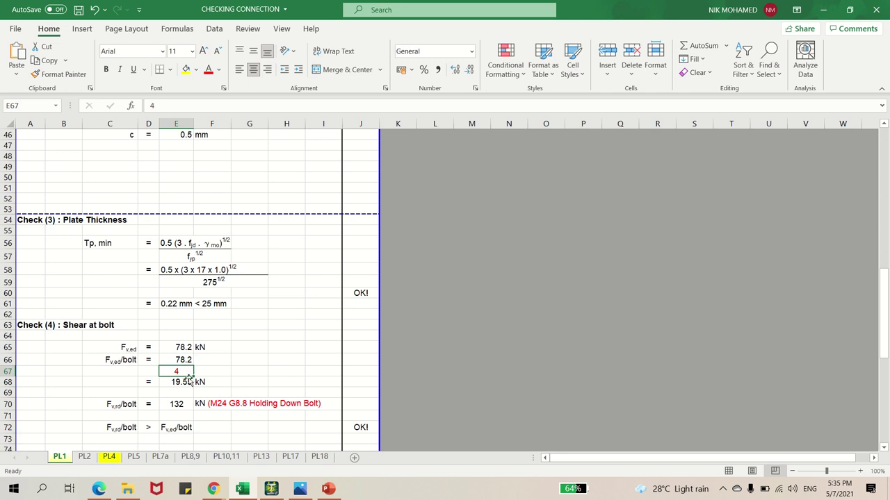
{"action": "scroll", "coordinate": [187, 379], "scroll_direction": "up", "scroll_amount": 15}
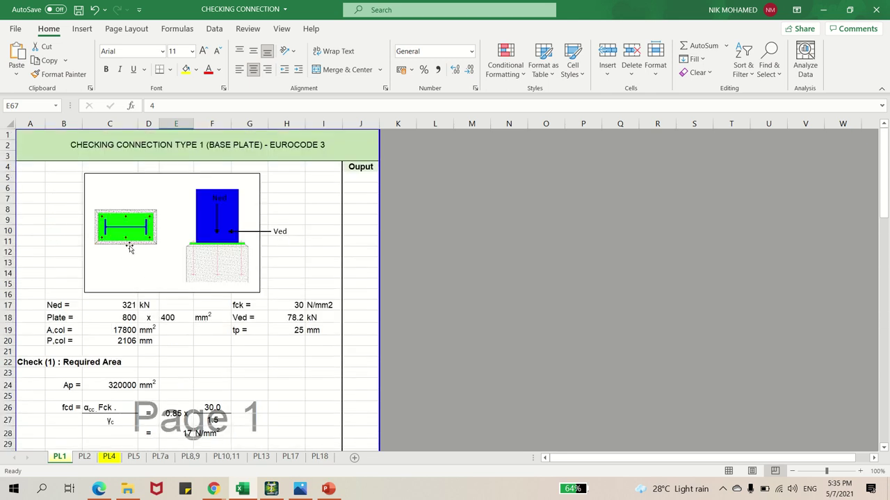
{"action": "scroll", "coordinate": [192, 254], "scroll_direction": "down", "scroll_amount": 17}
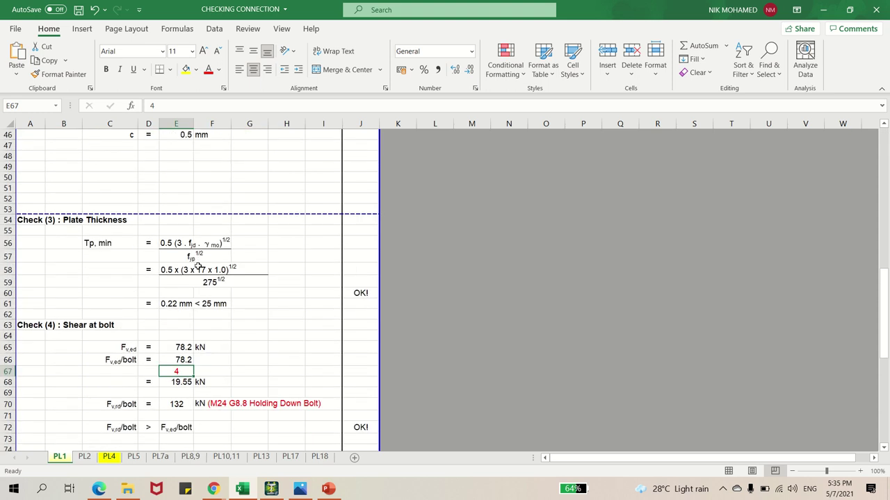
Set the number of bolts in E67 to 6 and check the Fv,ed/bolt formula in E68
{"action": "left_click", "coordinate": [183, 321]}
{"action": "left_click", "coordinate": [178, 308]}
{"action": "type", "text": "6"}
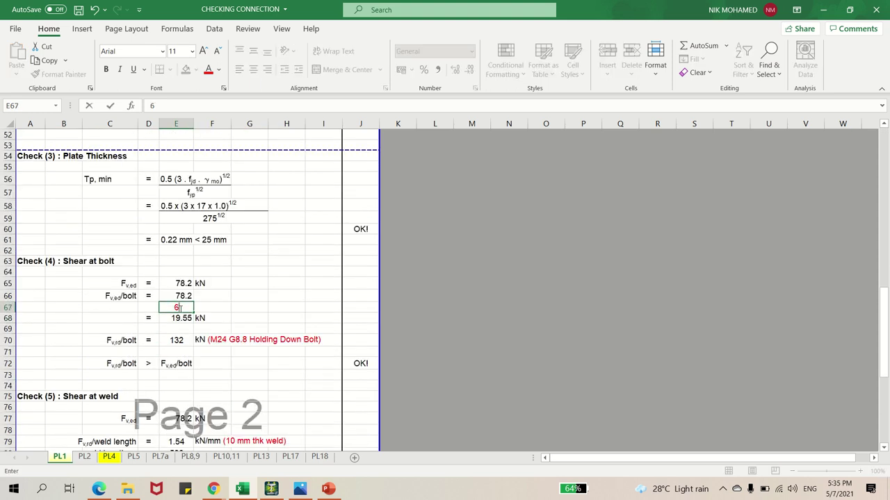
{"action": "key", "text": "Return"}
{"action": "left_click", "coordinate": [221, 323]}
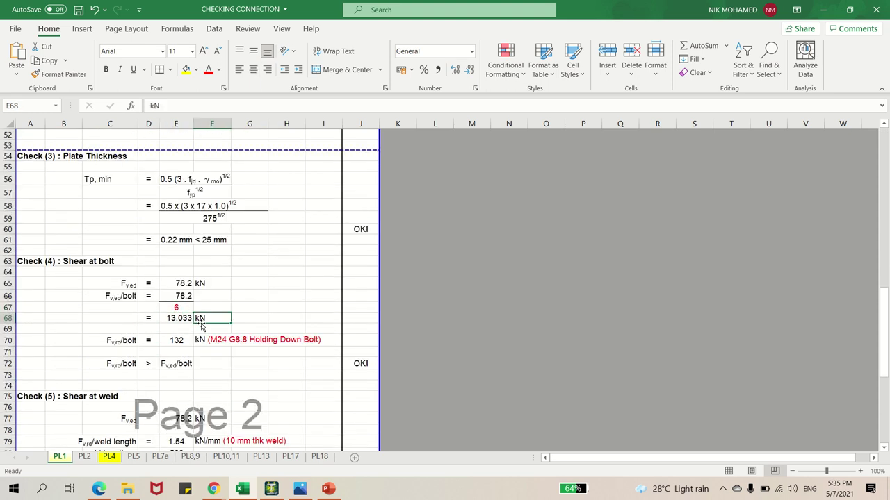
{"action": "left_click", "coordinate": [180, 317]}
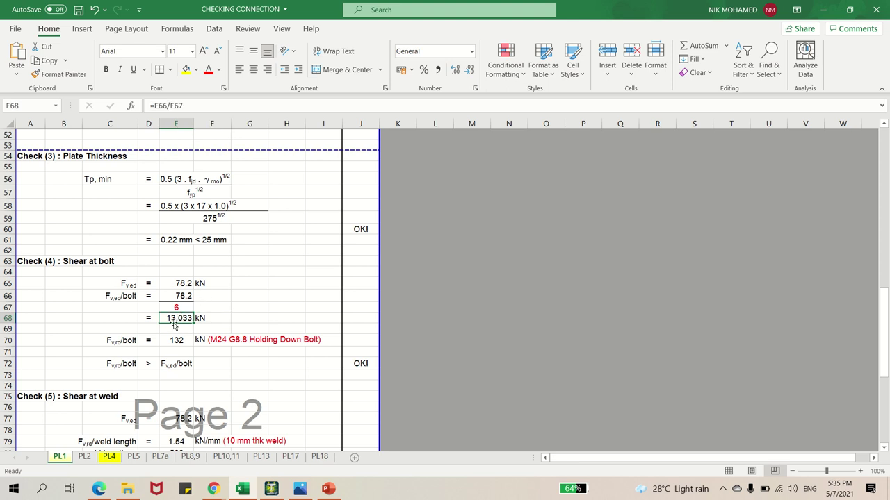
Review the M24 G8.8 holding down bolt resistance against Fv,ed/bolt and continue to the values in Check (5) : Shear at weld
{"action": "left_click", "coordinate": [252, 296]}
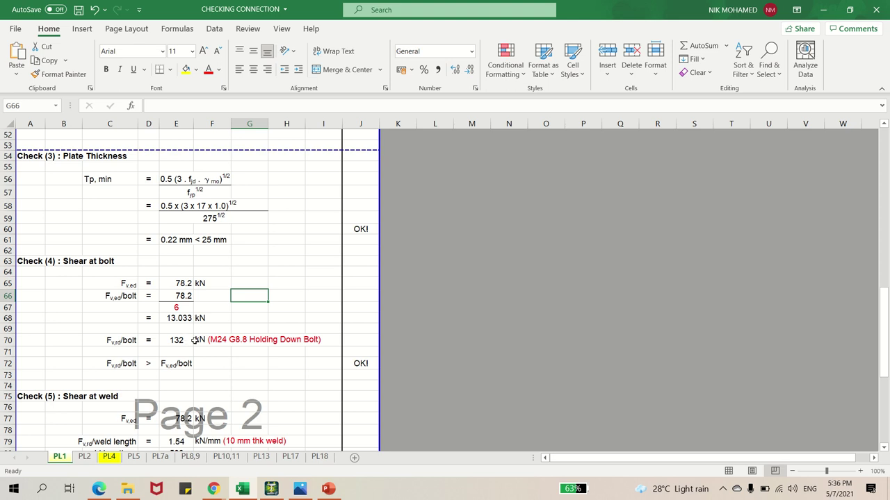
{"action": "scroll", "coordinate": [237, 304], "scroll_direction": "down", "scroll_amount": 2}
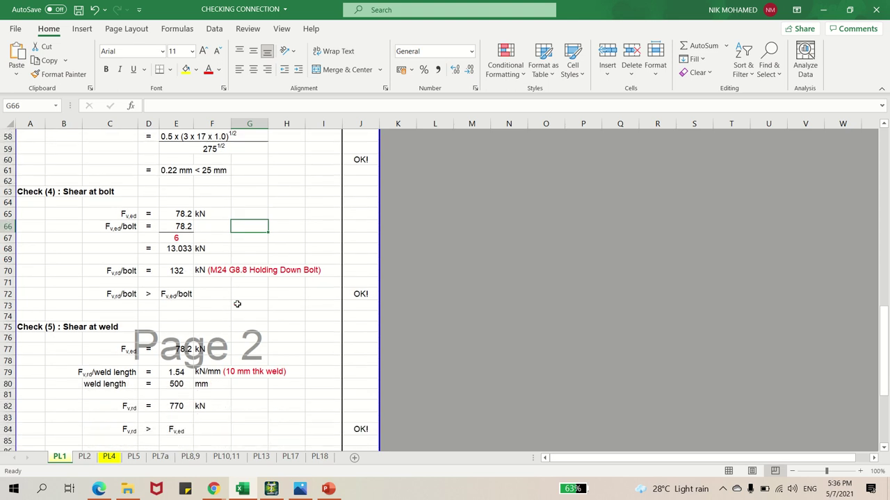
{"action": "scroll", "coordinate": [237, 304], "scroll_direction": "down", "scroll_amount": 1}
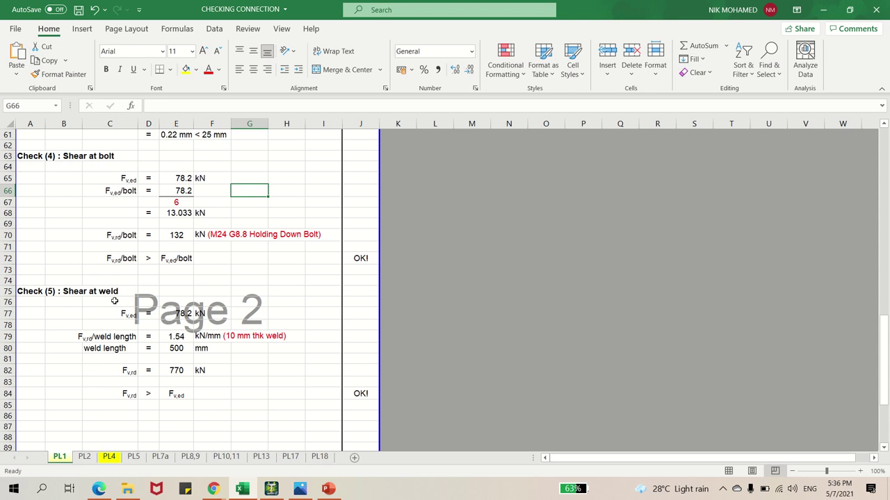
{"action": "scroll", "coordinate": [139, 311], "scroll_direction": "up", "scroll_amount": 1}
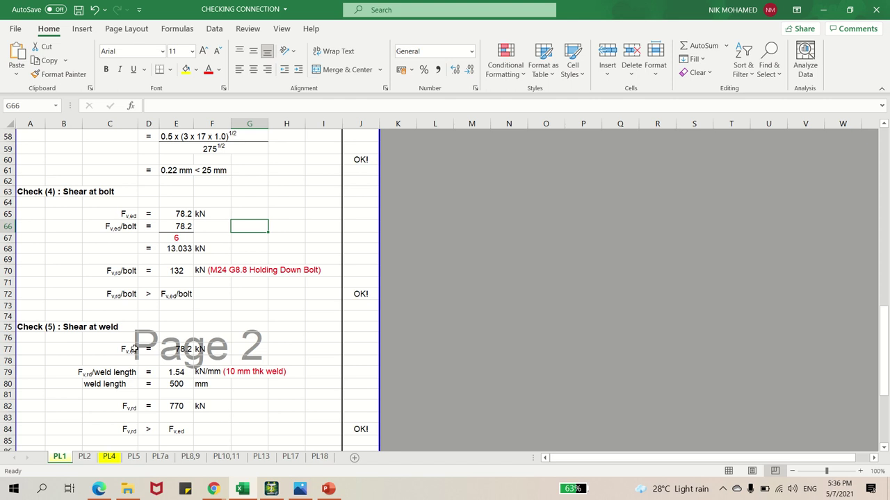
{"action": "scroll", "coordinate": [134, 350], "scroll_direction": "down", "scroll_amount": 1}
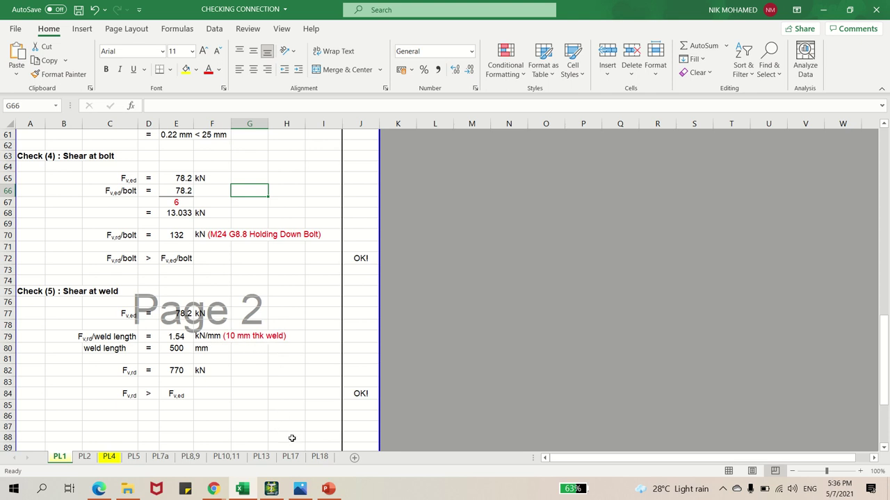
Look up the 10 mm fillet weld capacity in bolt-and-weld-capacities-1-1024.jpg in Photos and return to Check (5) in the Excel sheet
{"action": "left_click", "coordinate": [309, 491]}
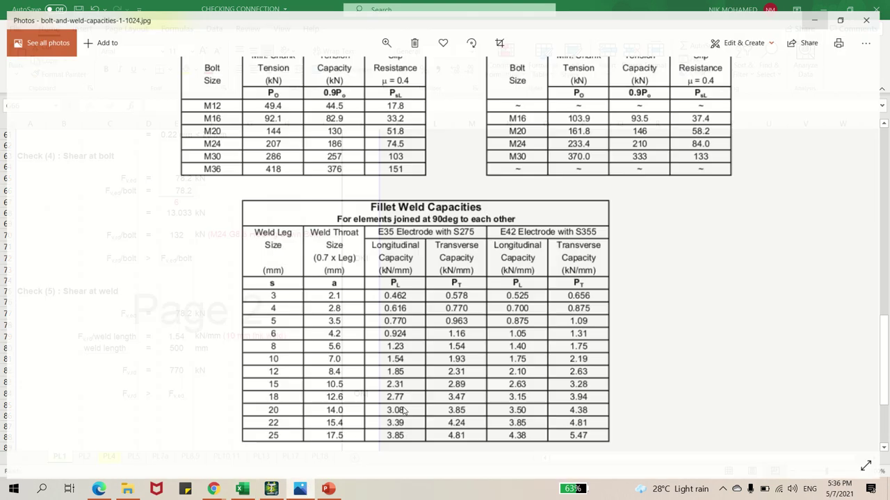
{"action": "left_click", "coordinate": [387, 32]}
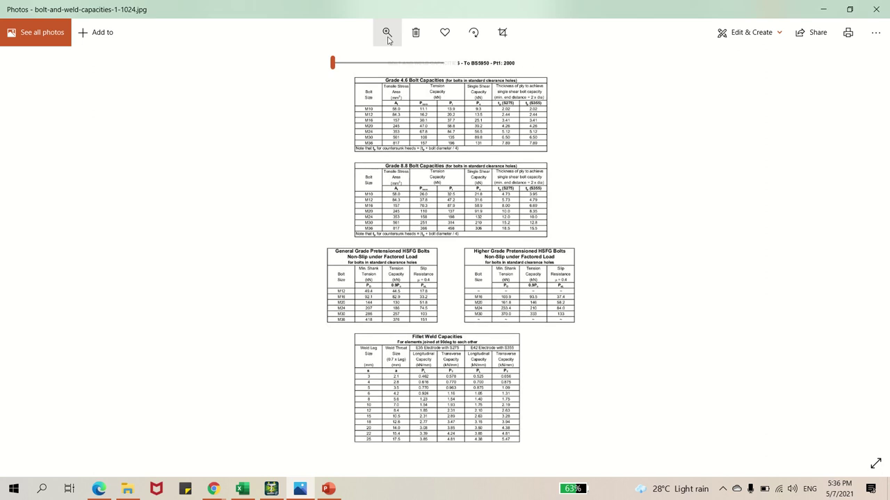
{"action": "left_click", "coordinate": [363, 64]}
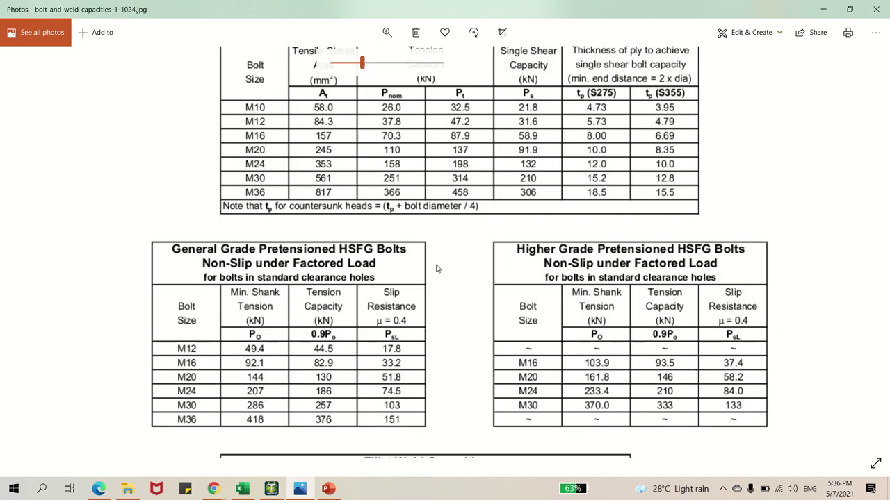
{"action": "scroll", "coordinate": [445, 250], "scroll_direction": "down", "scroll_amount": 5}
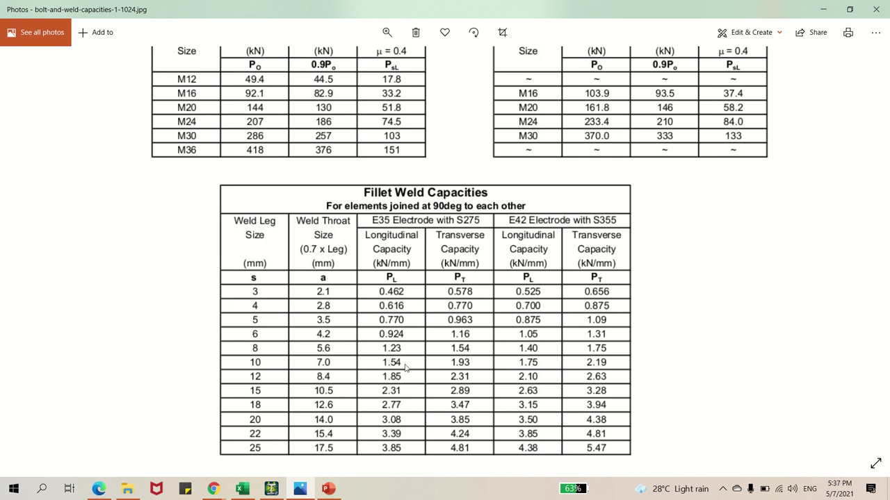
{"action": "left_click", "coordinate": [823, 9]}
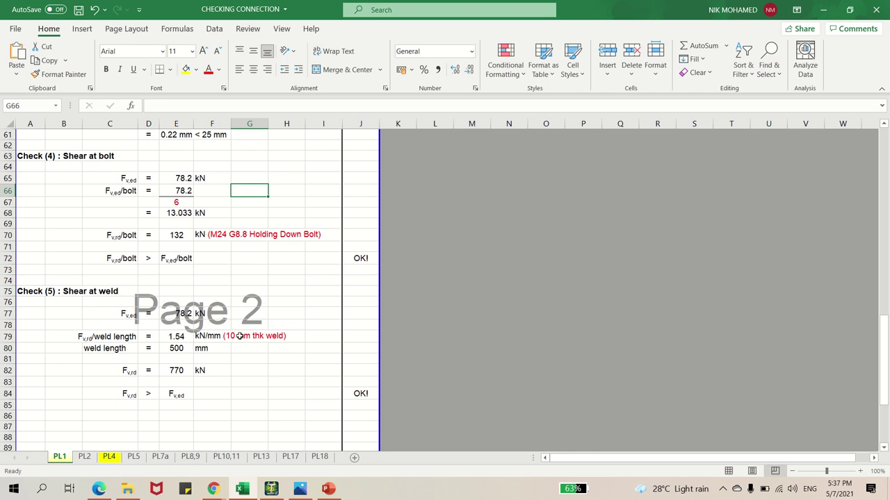
{"action": "scroll", "coordinate": [239, 336], "scroll_direction": "down", "scroll_amount": 1}
{"action": "left_click", "coordinate": [239, 338]}
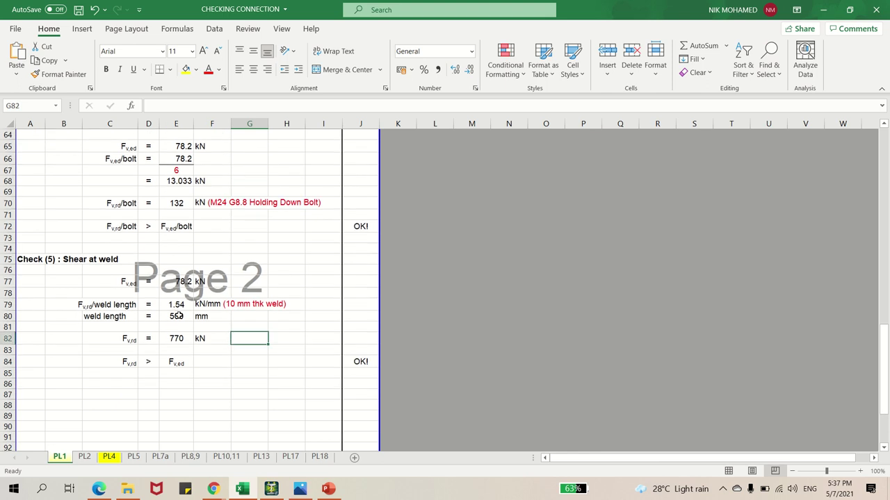
Review the weld capacity in E79 and the weld length in E80 against the base plate diagram above the input data
{"action": "left_click", "coordinate": [178, 316]}
{"action": "left_click", "coordinate": [179, 306]}
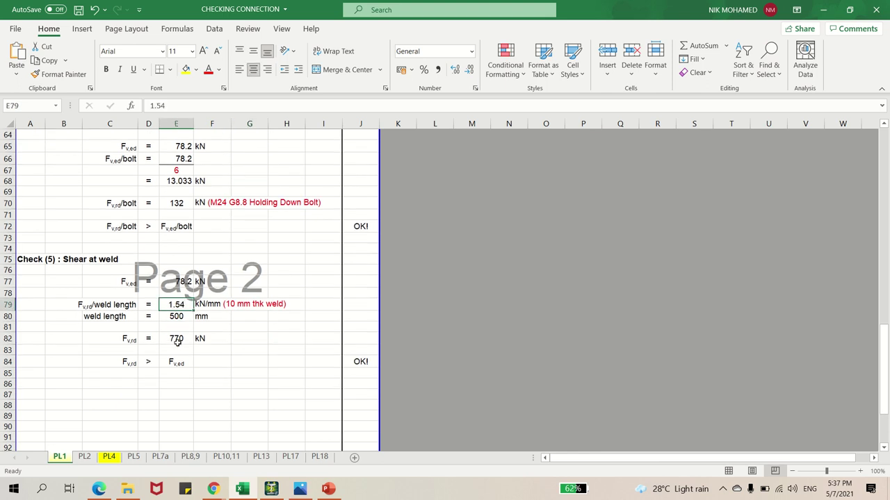
{"action": "left_click", "coordinate": [179, 319]}
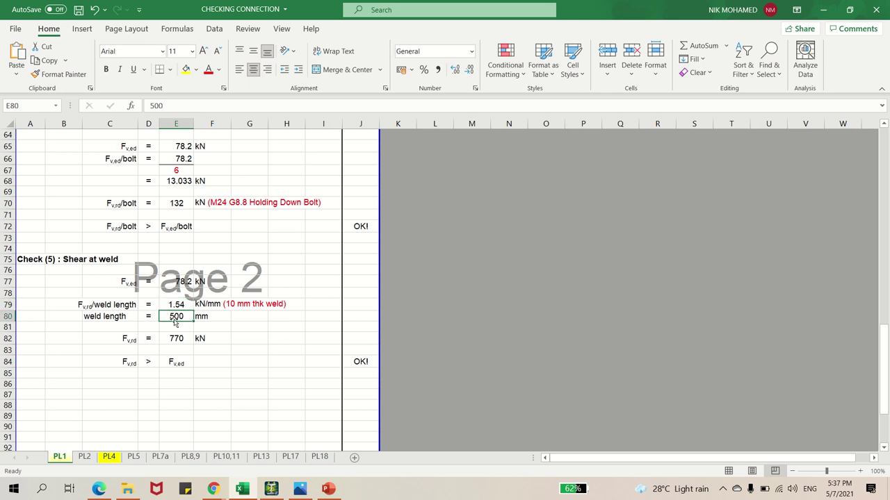
{"action": "scroll", "coordinate": [209, 351], "scroll_direction": "up", "scroll_amount": 12}
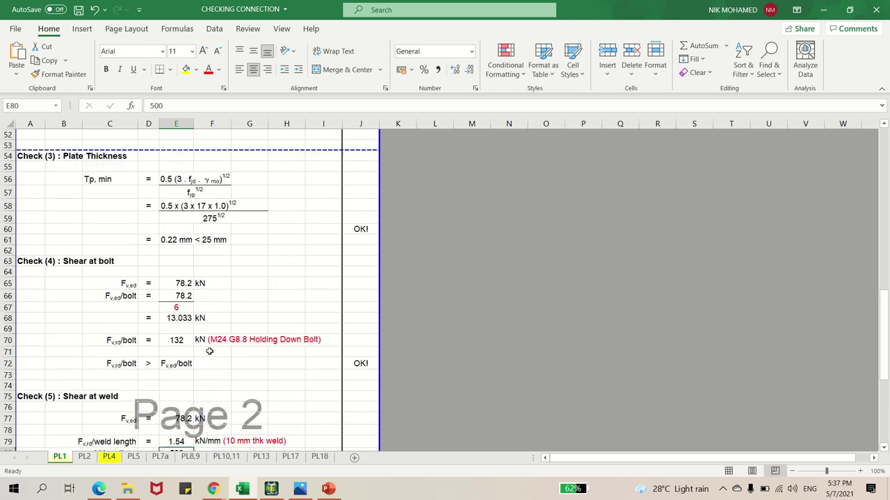
{"action": "scroll", "coordinate": [209, 351], "scroll_direction": "up", "scroll_amount": 8}
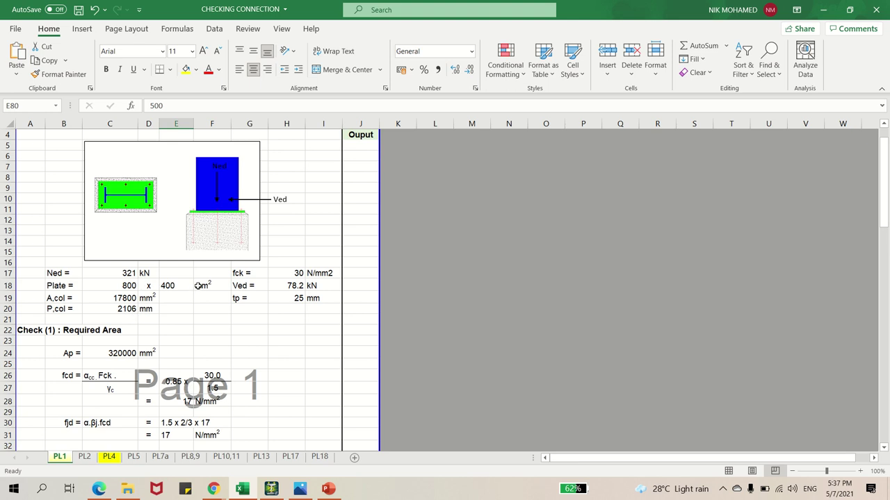
{"action": "scroll", "coordinate": [198, 285], "scroll_direction": "down", "scroll_amount": 17}
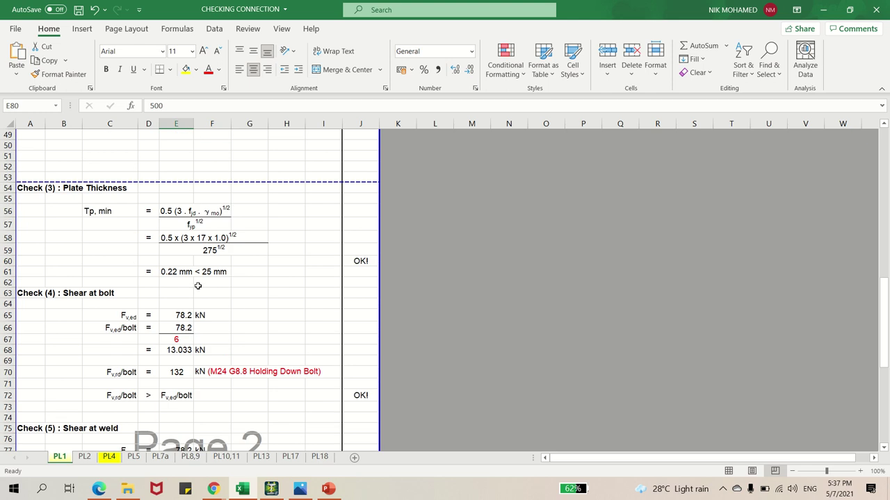
{"action": "scroll", "coordinate": [199, 285], "scroll_direction": "down", "scroll_amount": 3}
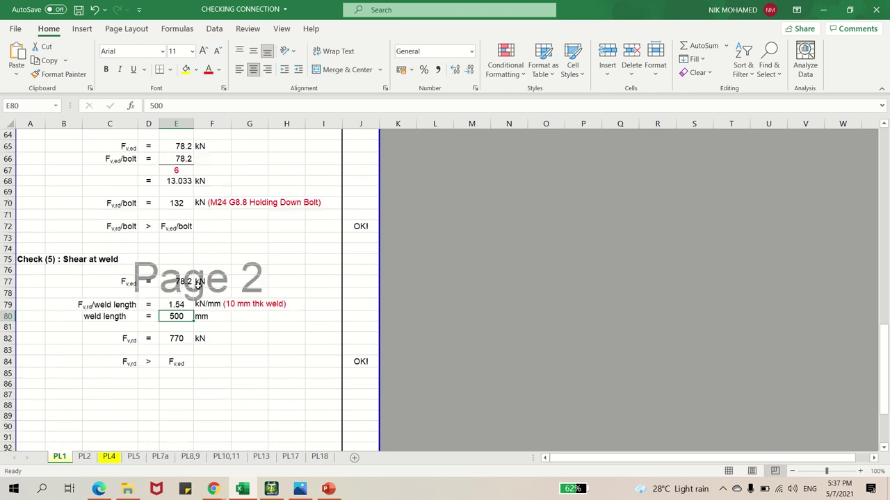
Recheck the weld length in E80 and inspect the Fv,rd weld resistance formula in E82, leaving it unedited
{"action": "left_click", "coordinate": [179, 335]}
{"action": "left_click", "coordinate": [179, 318]}
{"action": "left_click", "coordinate": [173, 329]}
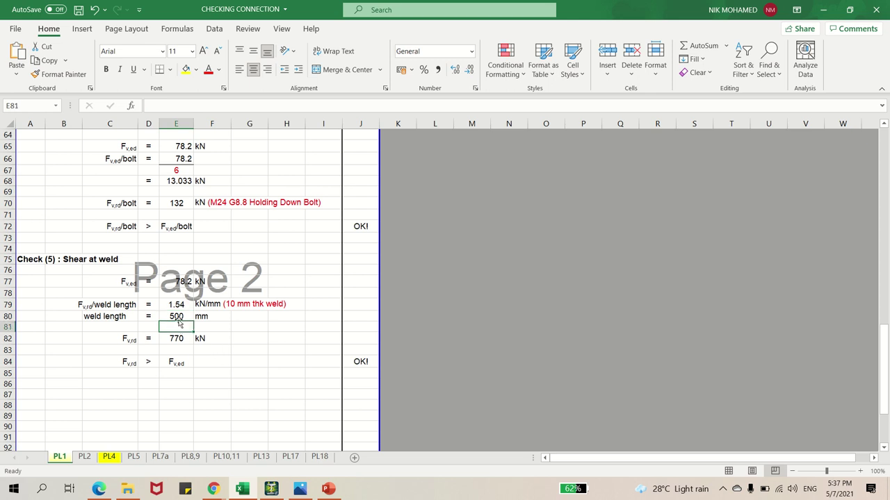
{"action": "left_click", "coordinate": [178, 317]}
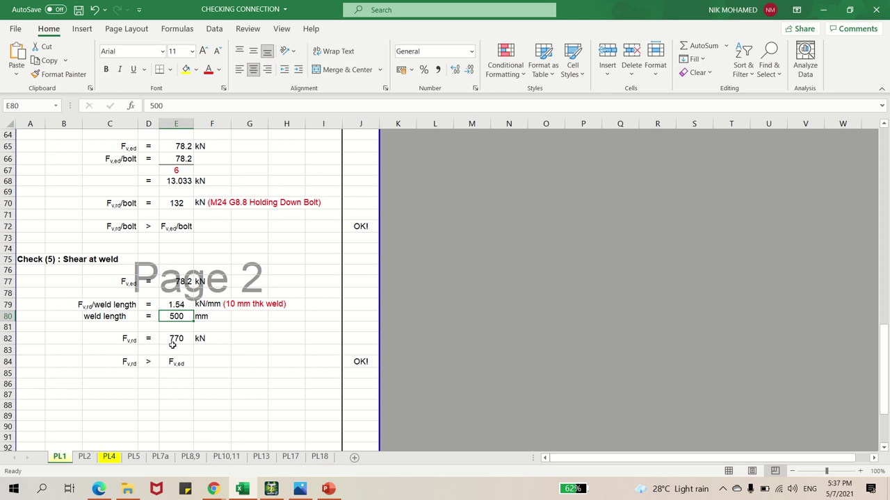
{"action": "left_click", "coordinate": [174, 340]}
{"action": "key", "text": "F2"}
{"action": "left_click", "coordinate": [233, 405]}
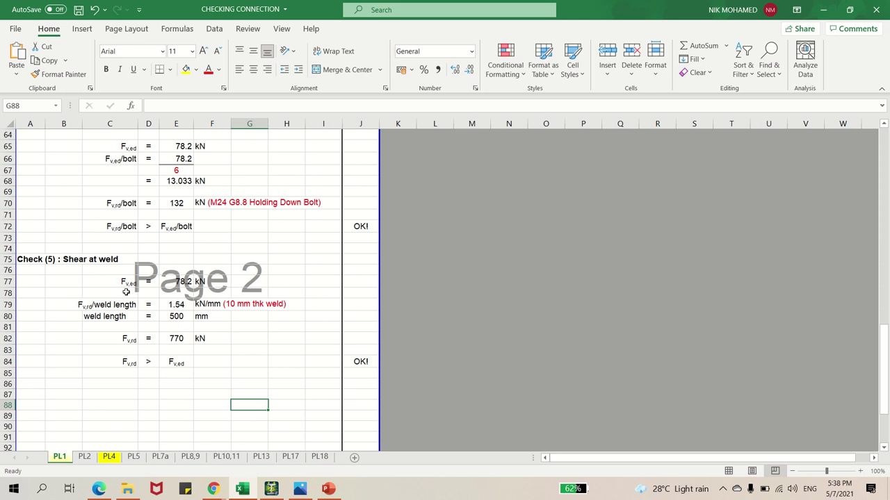
Return to the PL1 base plate diagram, examine the portal frame's column-to-rafter joint in STAAD.Pro, and switch back to the Excel sheet
{"action": "scroll", "coordinate": [221, 346], "scroll_direction": "up", "scroll_amount": 17}
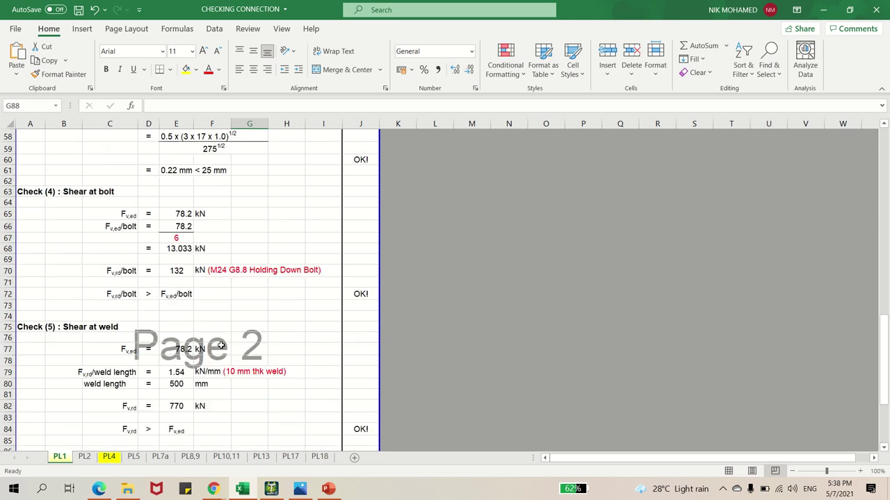
{"action": "scroll", "coordinate": [221, 346], "scroll_direction": "up", "scroll_amount": 4}
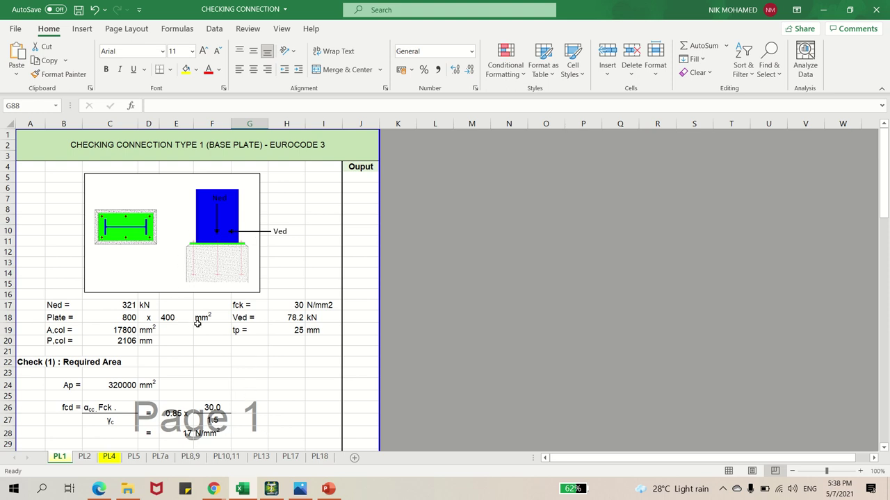
{"action": "left_click", "coordinate": [271, 489]}
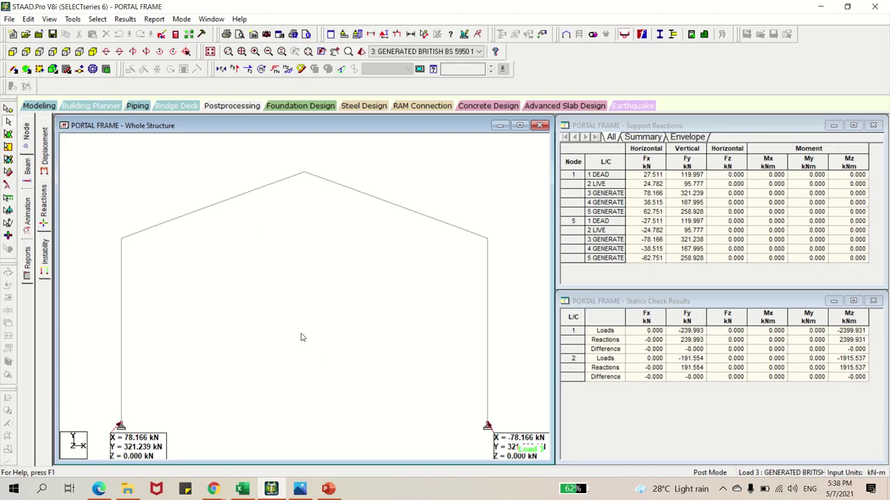
{"action": "left_click", "coordinate": [143, 237]}
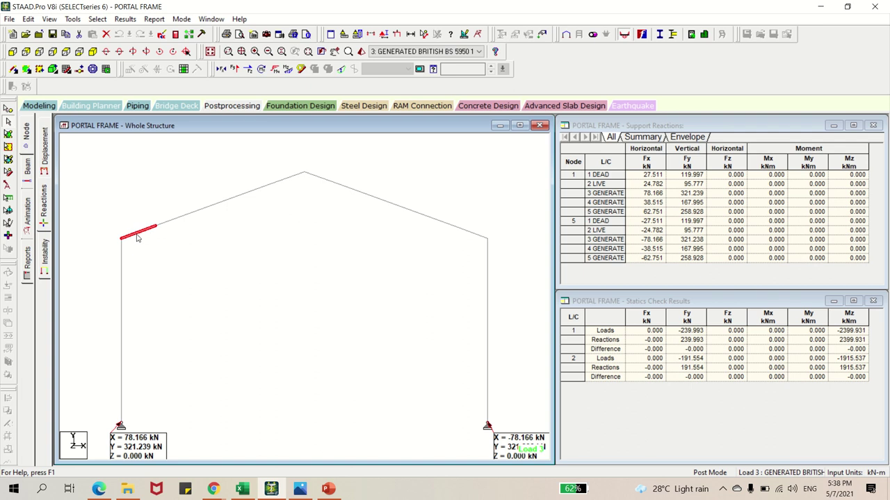
{"action": "left_click", "coordinate": [122, 252]}
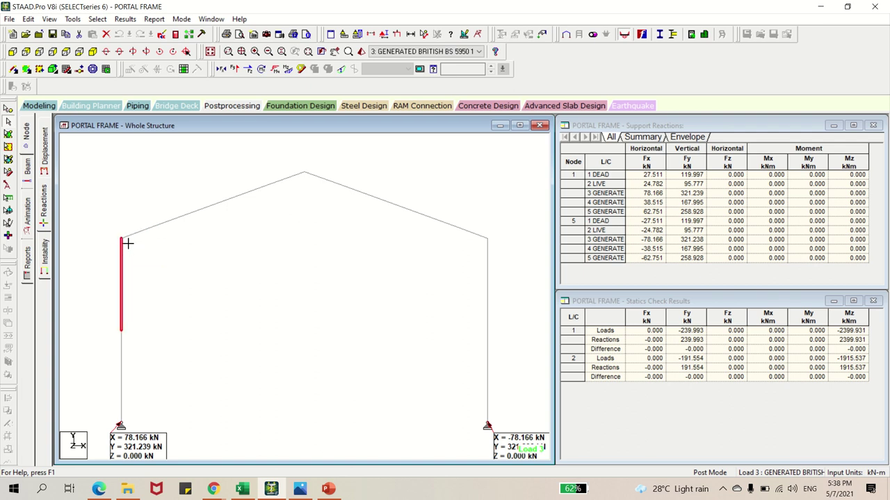
{"action": "left_click", "coordinate": [129, 247]}
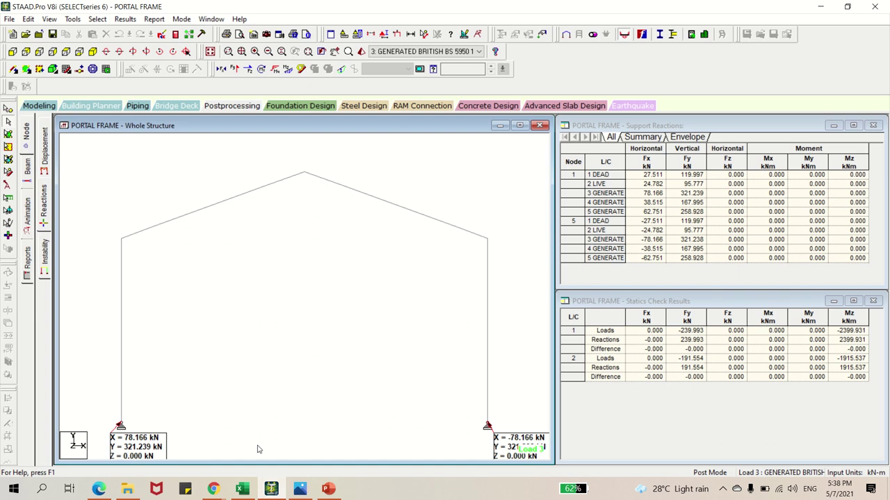
{"action": "left_click", "coordinate": [242, 488]}
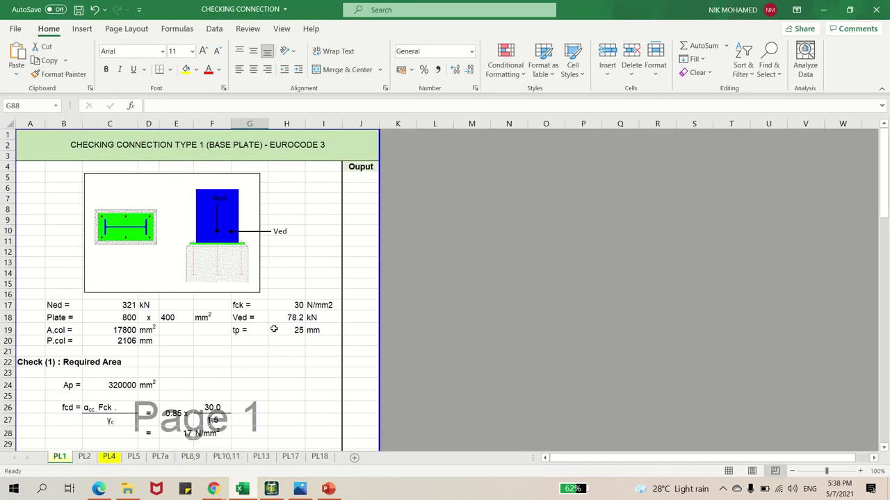